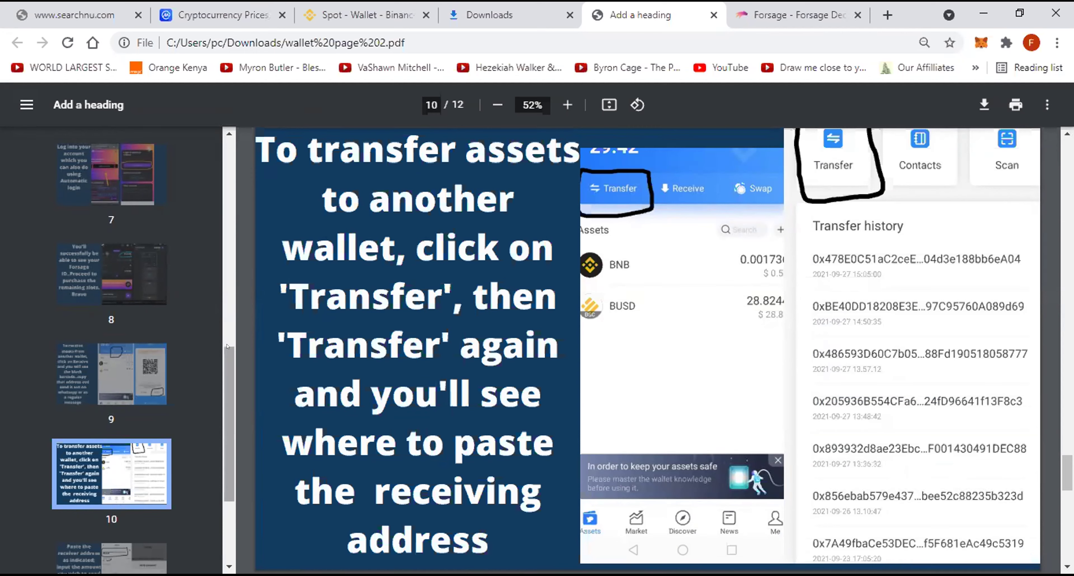
# Step: Go through page 11 of the wallet guide PDF on sending assets, and on to page 12 about liquidating
pyautogui.scroll(-2, 125, 417)
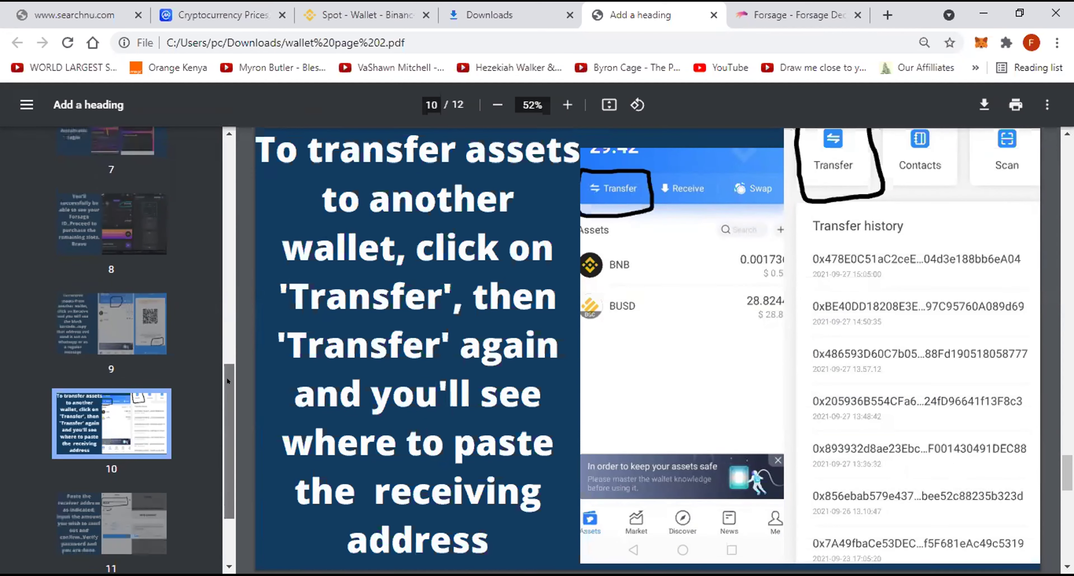
pyautogui.click(116, 509)
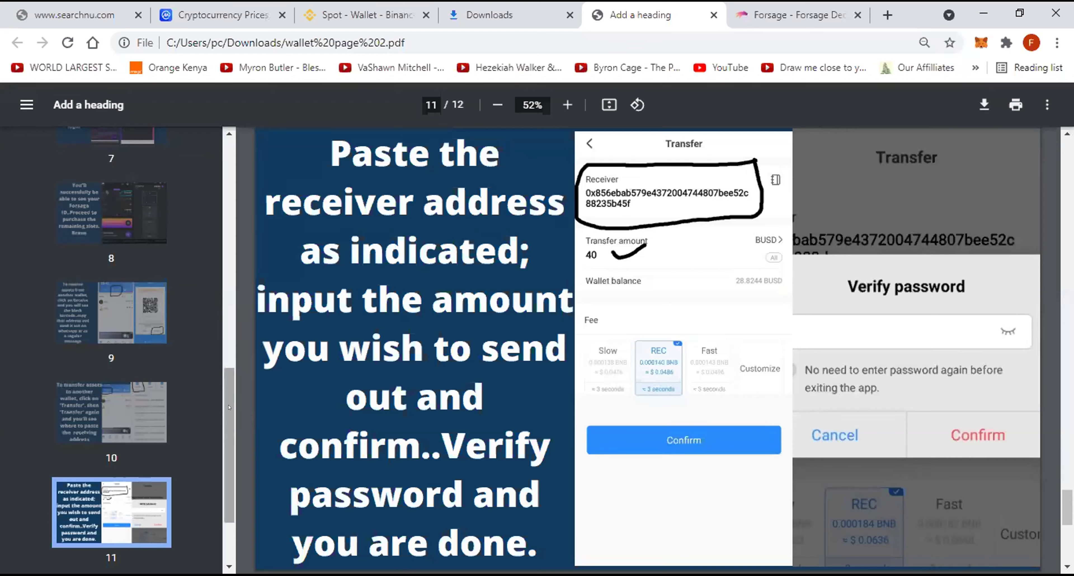
pyautogui.moveTo(229, 407); pyautogui.dragTo(229, 458)
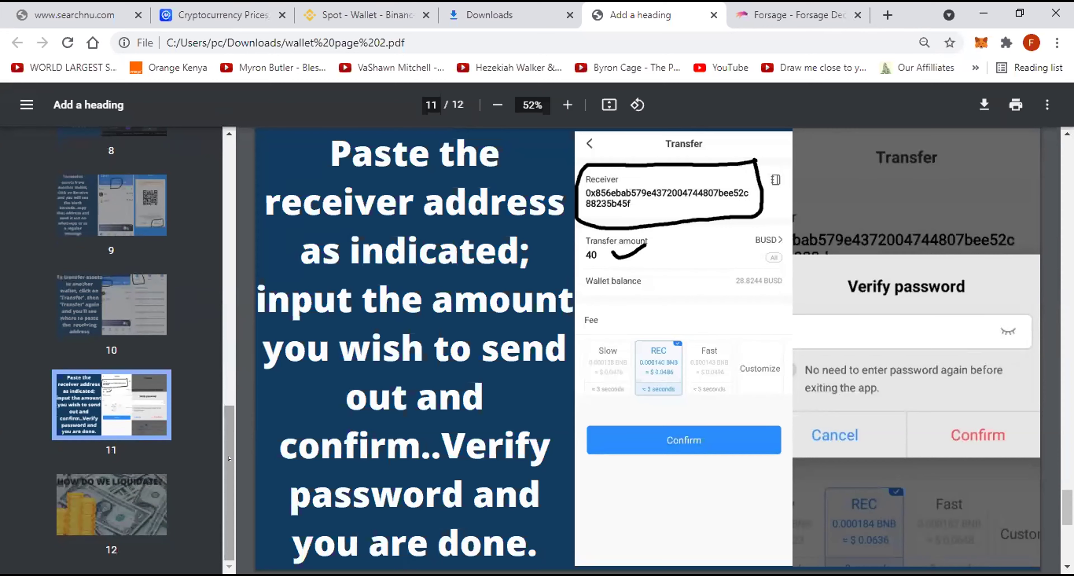
pyautogui.click(117, 496)
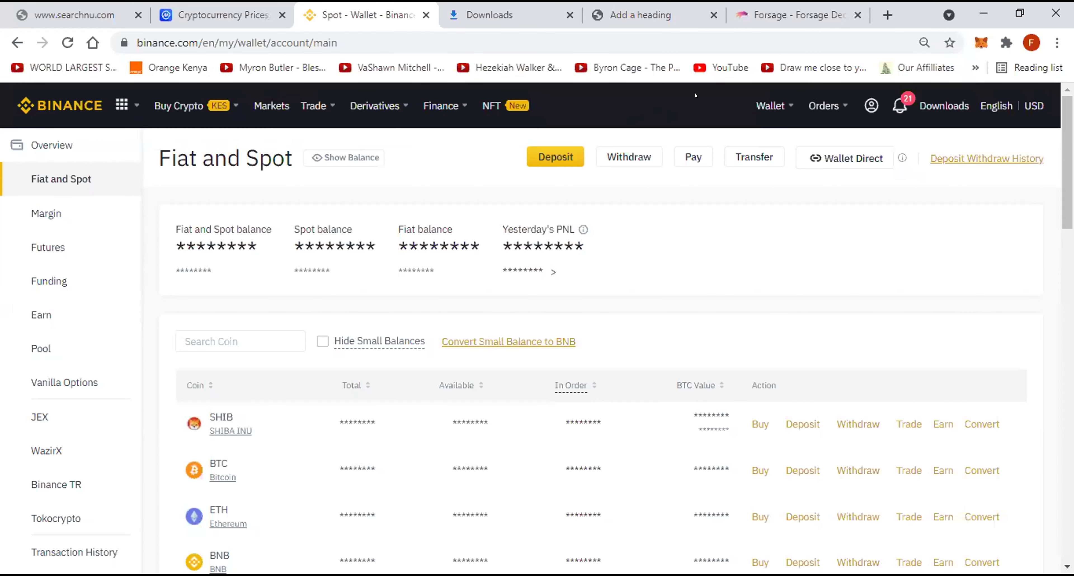
pyautogui.moveTo(876, 97)
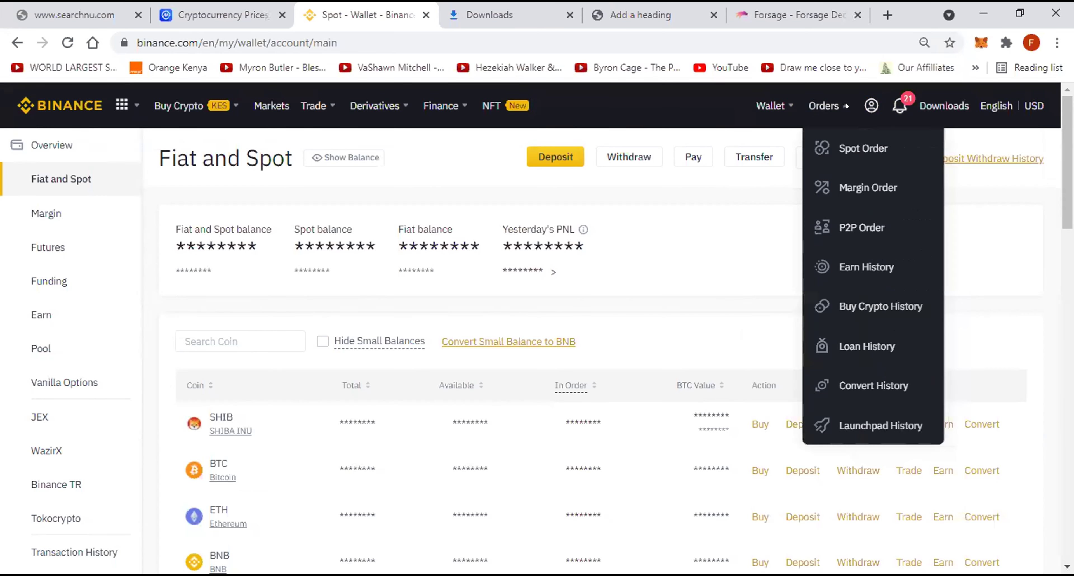
pyautogui.moveTo(811, 105)
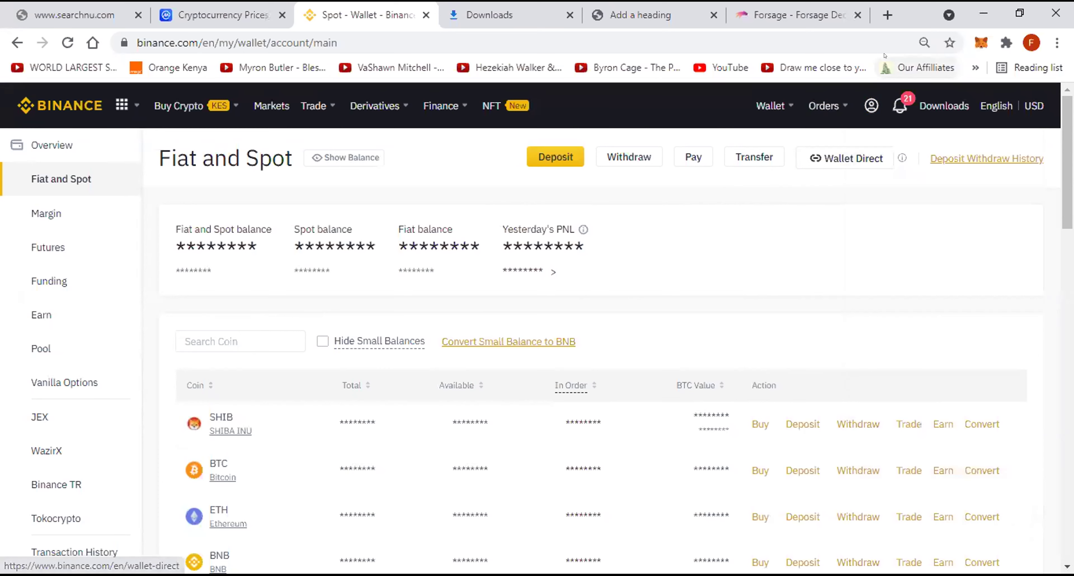
pyautogui.moveTo(900, 106)
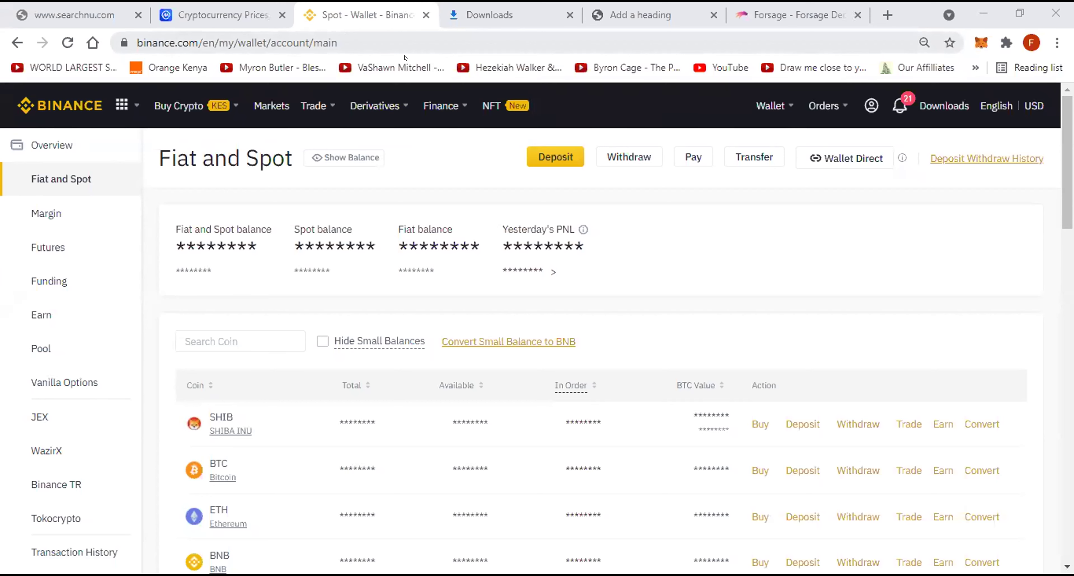
pyautogui.moveTo(772, 118)
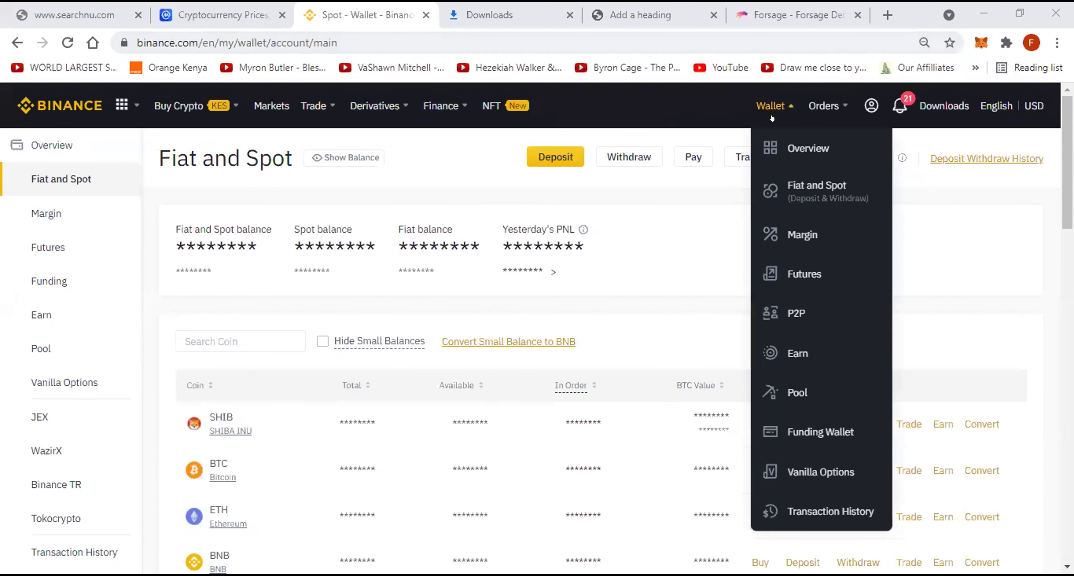
pyautogui.moveTo(847, 105)
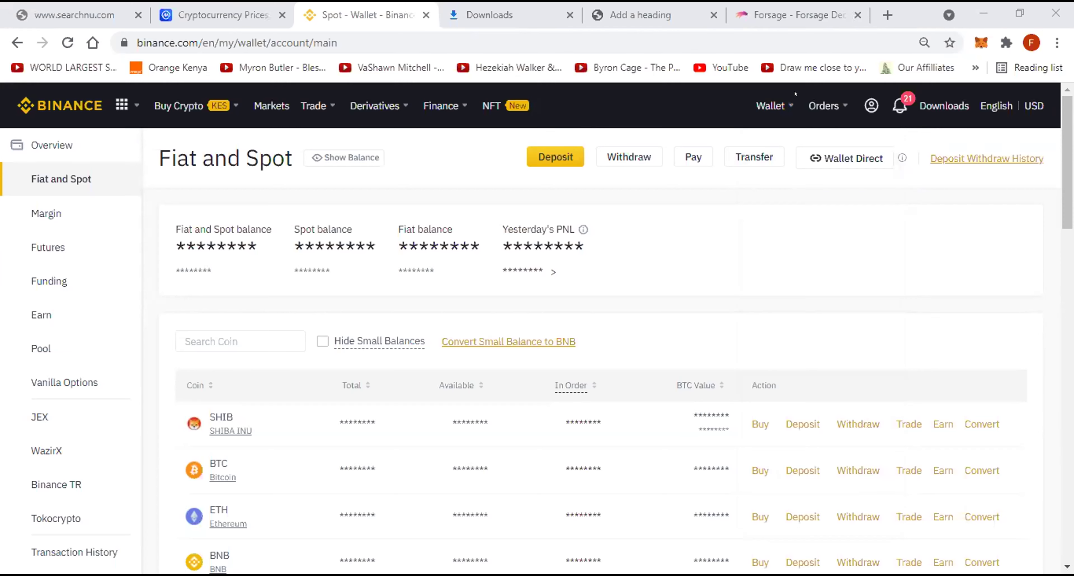
pyautogui.moveTo(759, 106)
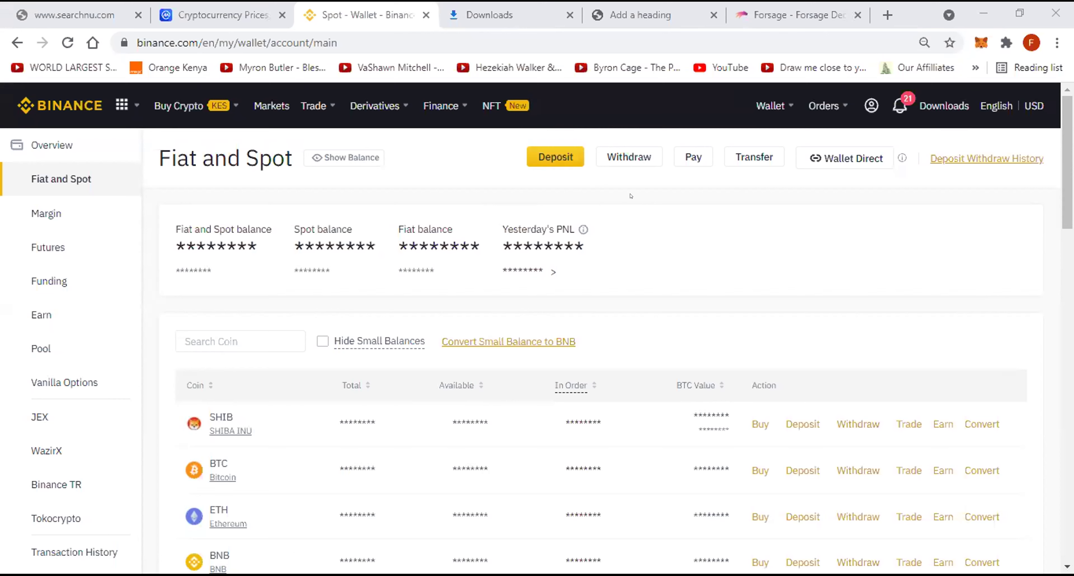
# Step: Start a crypto deposit from the Fiat and Spot wallet and select BUSD as the coin
pyautogui.click(544, 157)
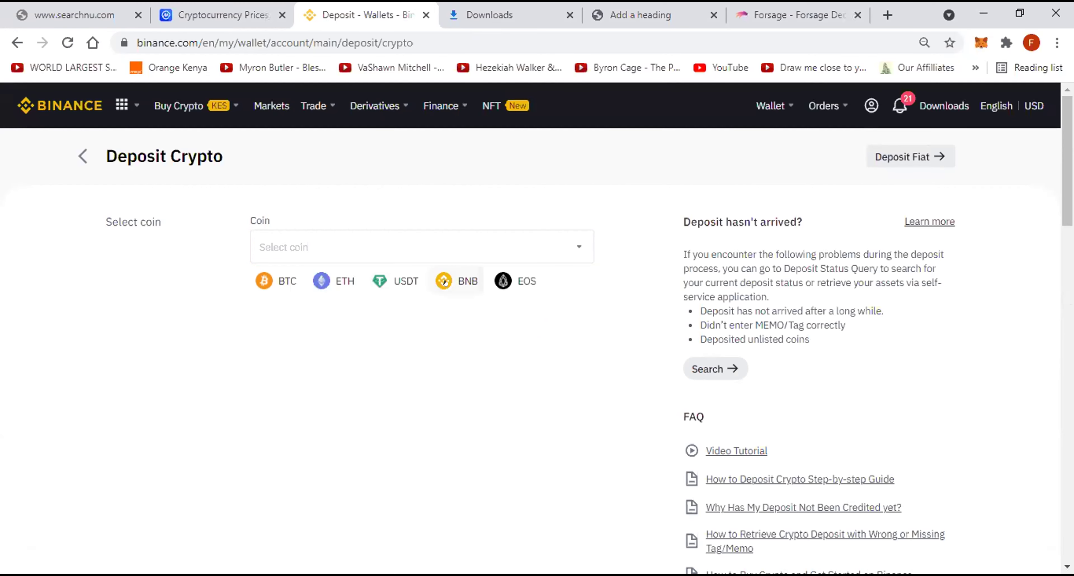
pyautogui.click(508, 245)
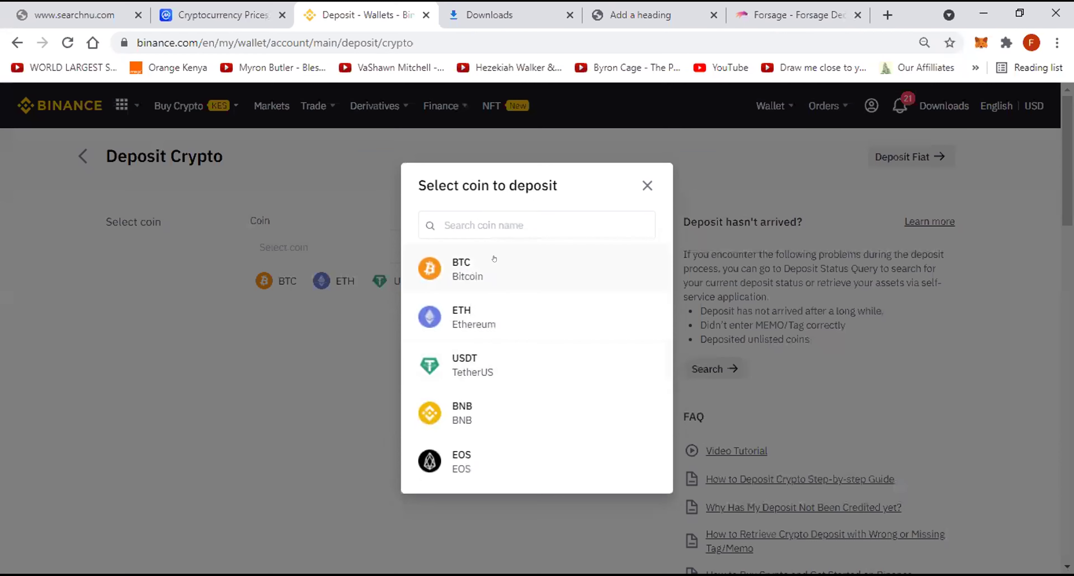
pyautogui.click(493, 221)
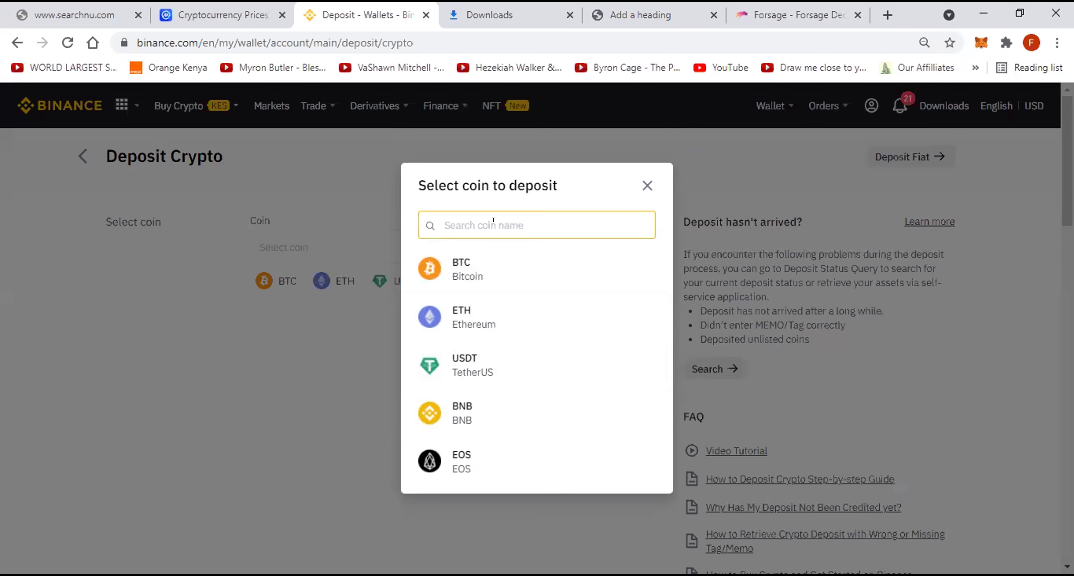
pyautogui.write('BU')
pyautogui.click(470, 407)
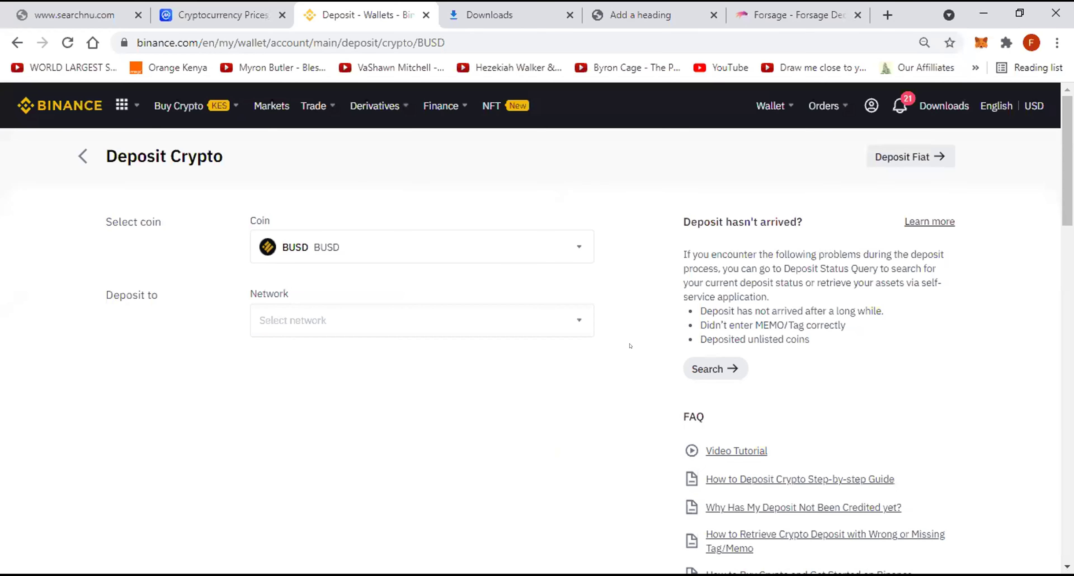
# Step: Set the deposit network to BSC Binance Smart Chain (BEP20) and copy the deposit address
pyautogui.click(580, 320)
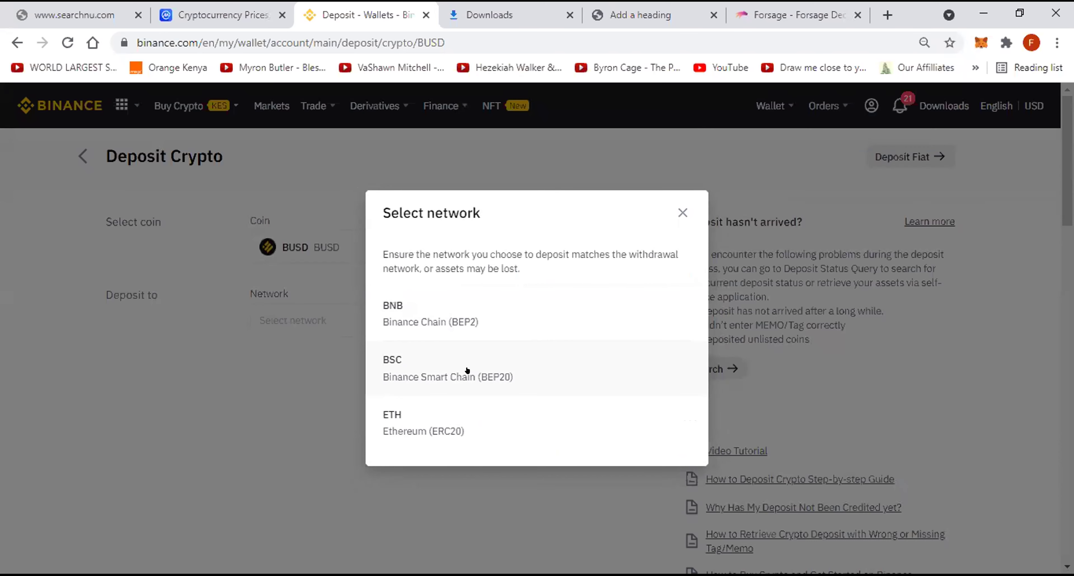
pyautogui.click(492, 373)
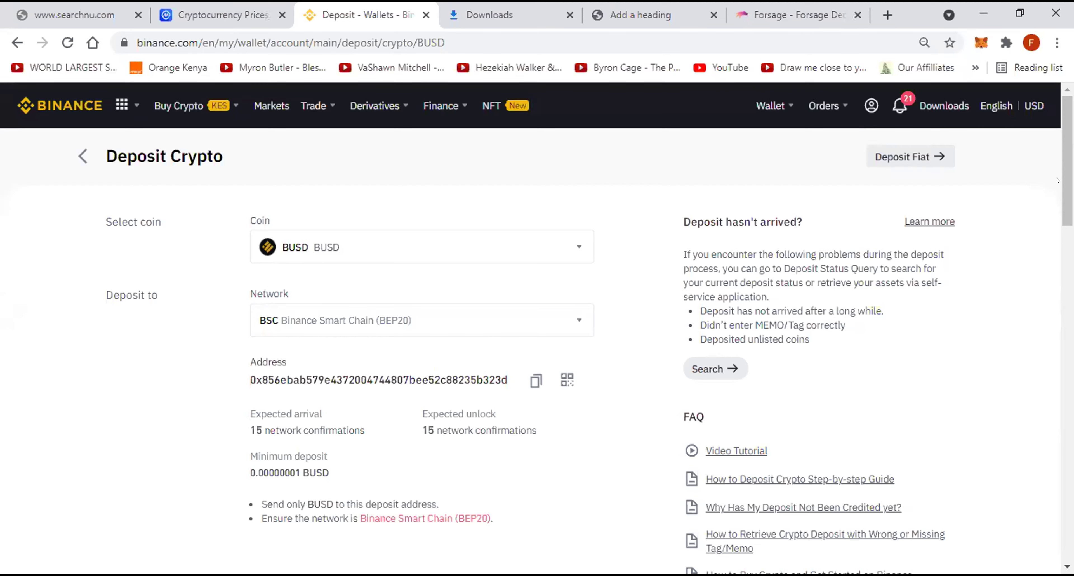
pyautogui.scroll(-2, 1060, 196)
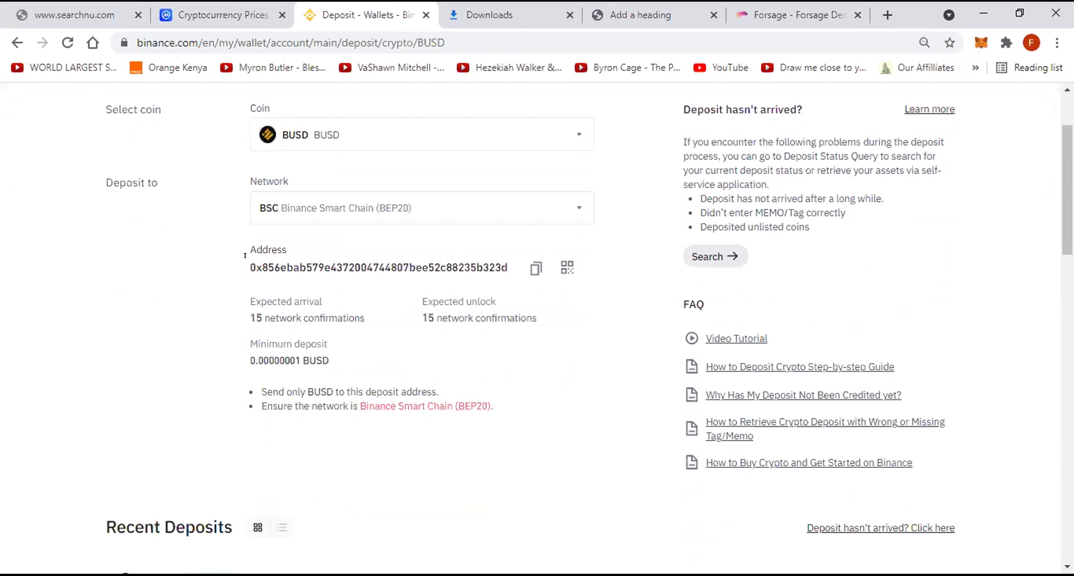
pyautogui.click(534, 271)
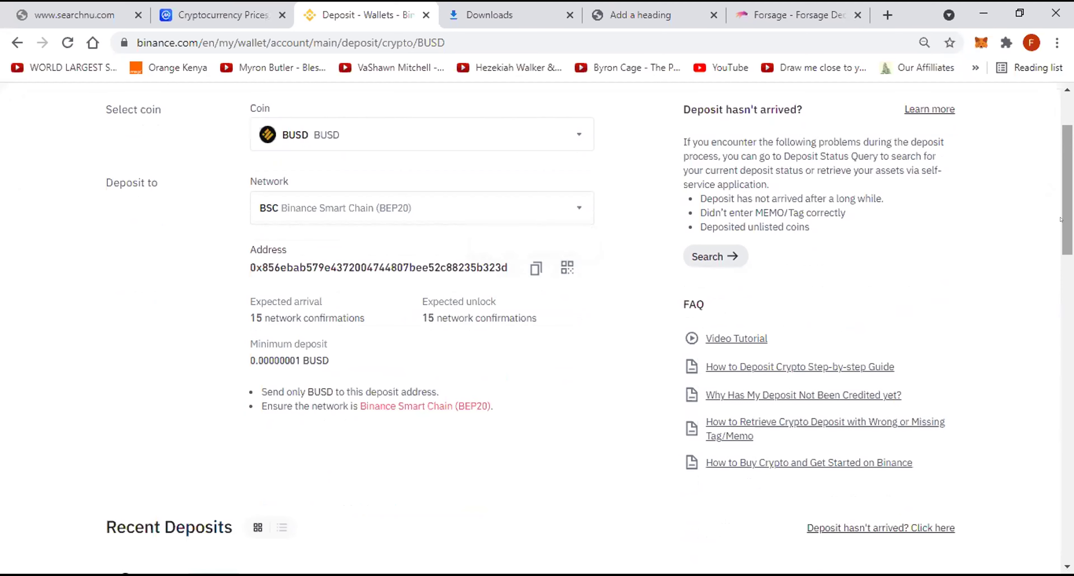
# Step: Leave the deposit page and open P2P Trading for buying crypto
pyautogui.scroll(3, 1060, 220)
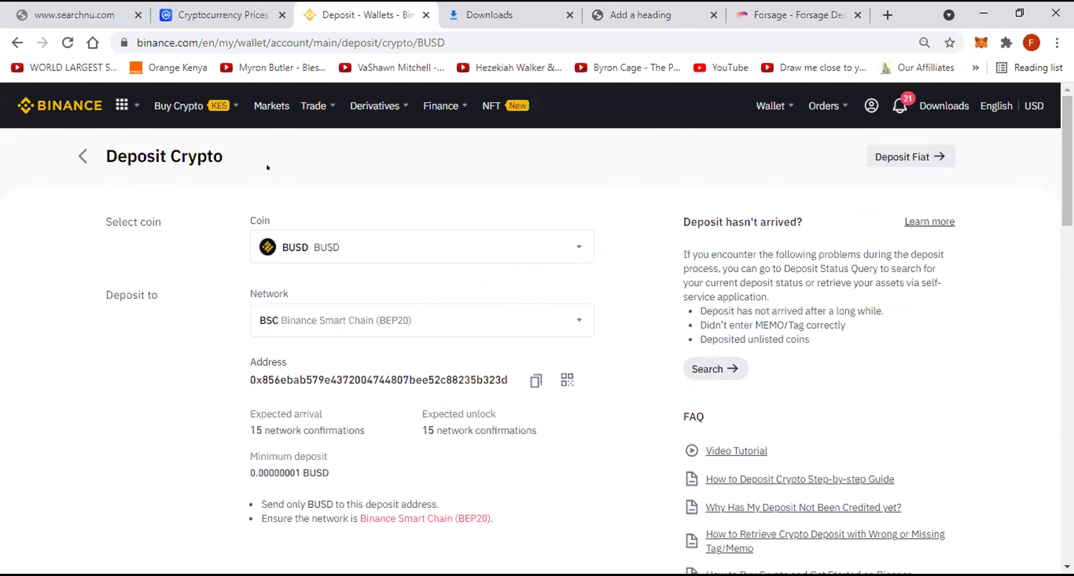
pyautogui.click(81, 156)
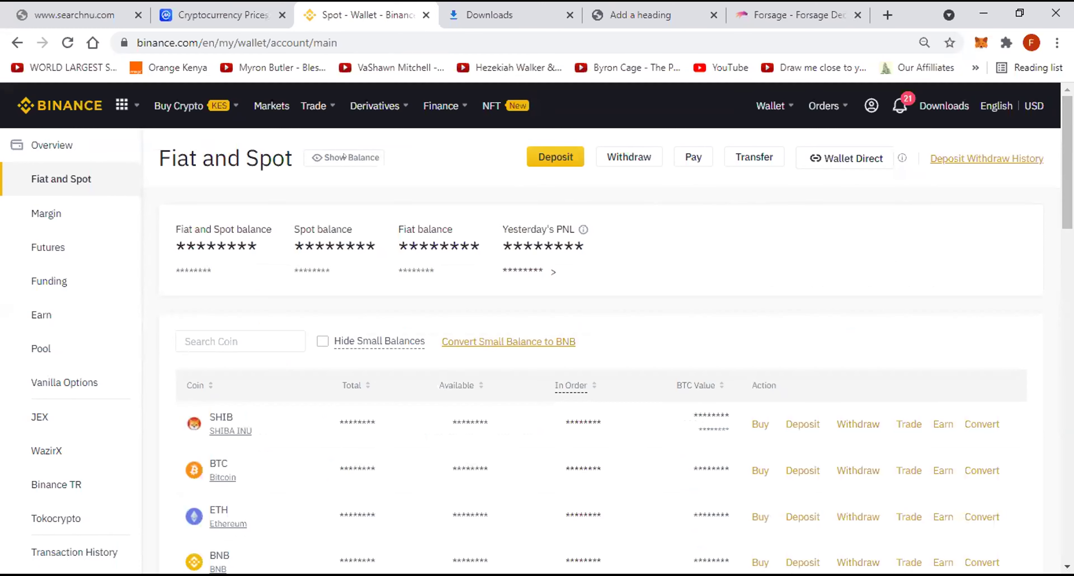
pyautogui.moveTo(175, 106)
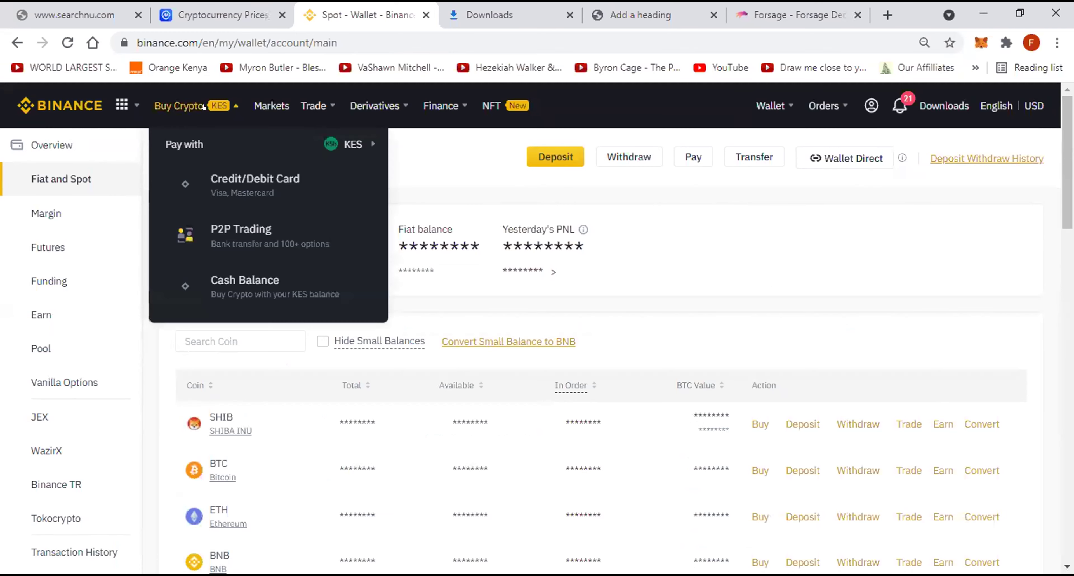
pyautogui.click(206, 234)
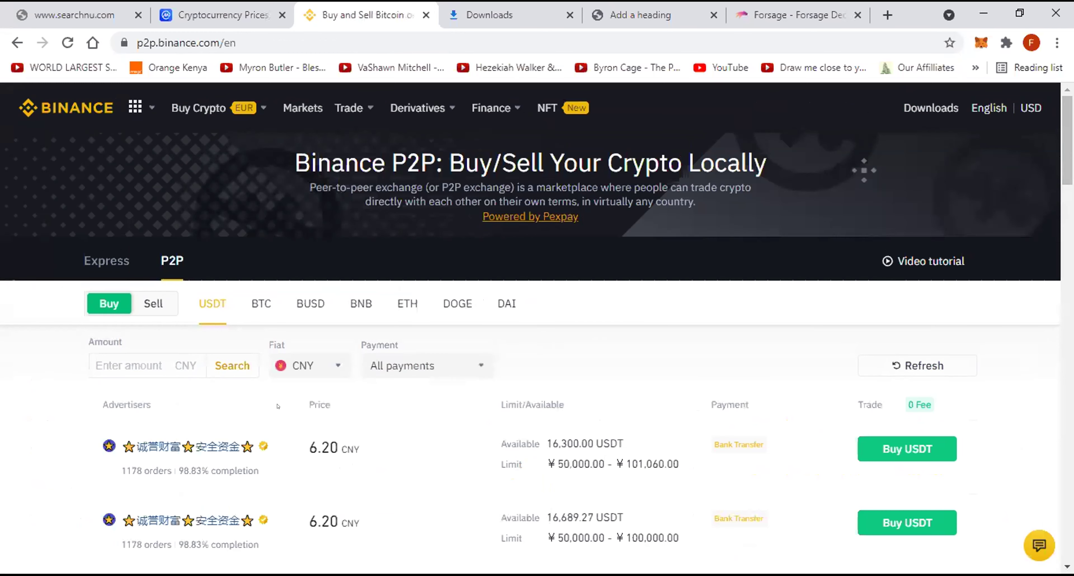
# Step: Set the fiat currency of the P2P offers to KES and view the USDT buy offers
pyautogui.click(329, 370)
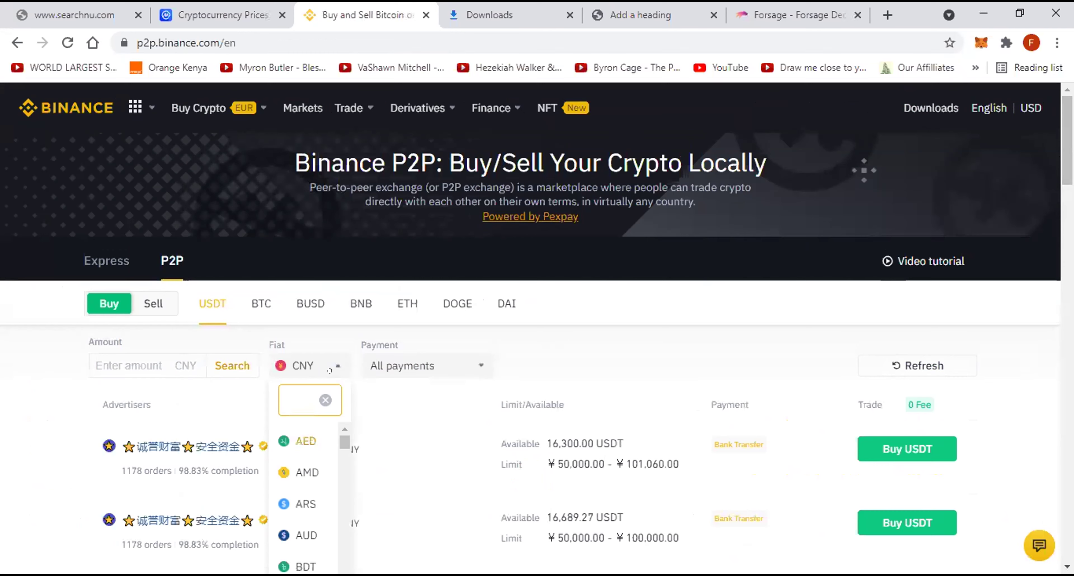
pyautogui.write('KES')
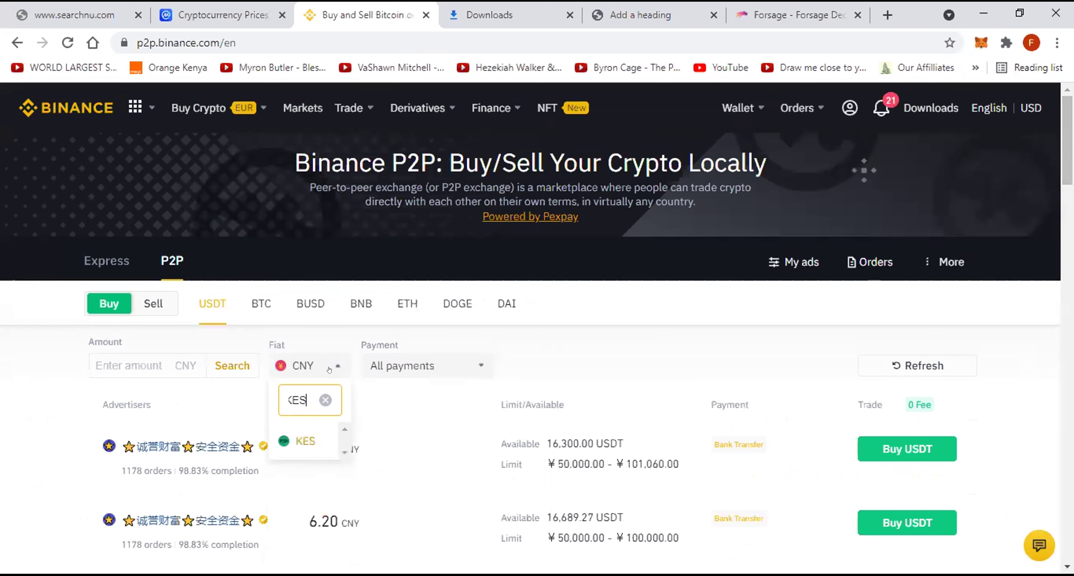
pyautogui.click(306, 441)
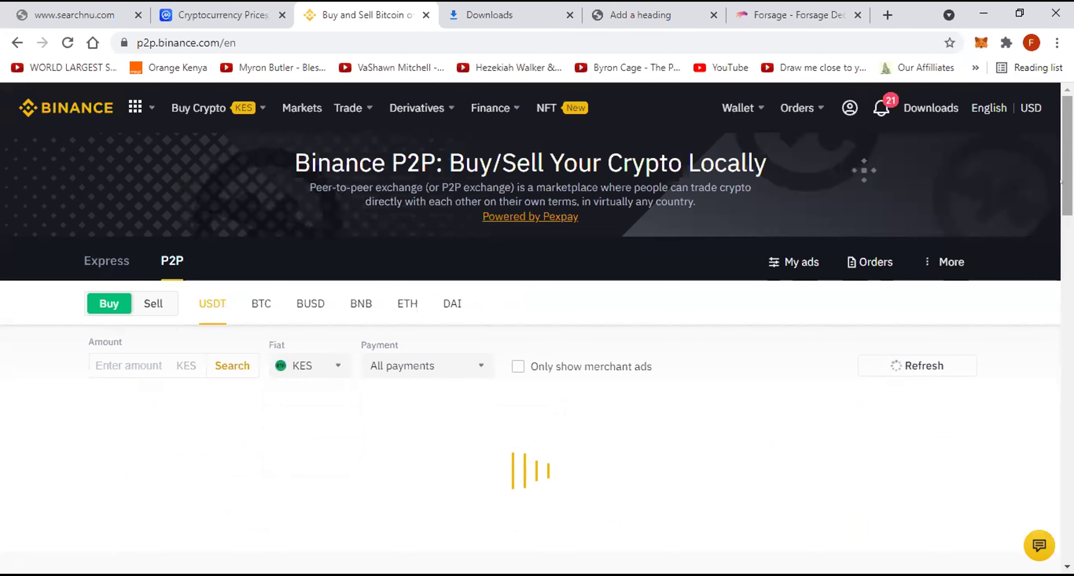
pyautogui.scroll(-4, 1061, 183)
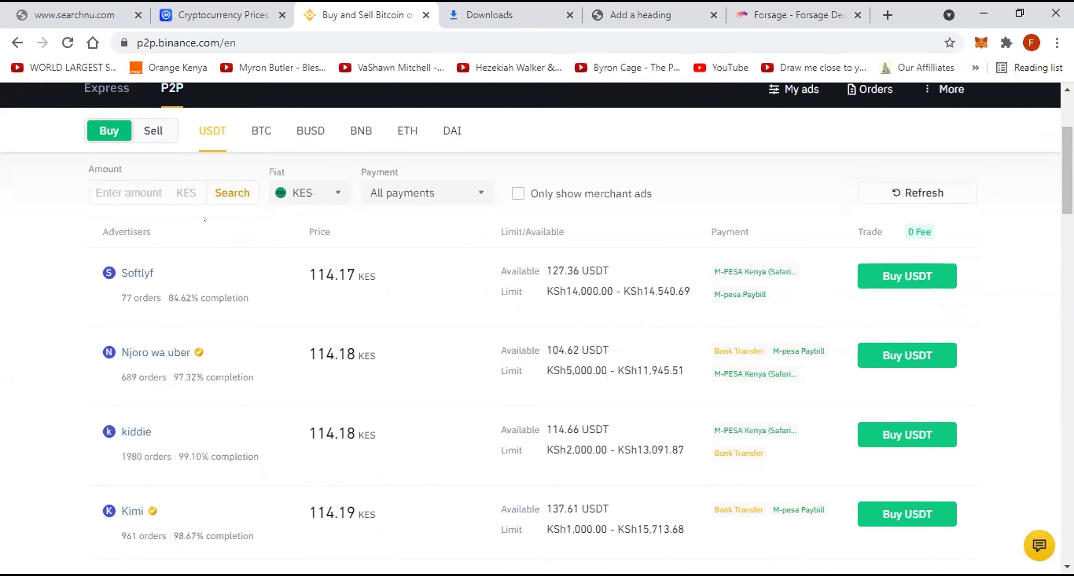
# Step: Switch to selling USDT and look through the offers for one that pays by M-PESA
pyautogui.click(154, 131)
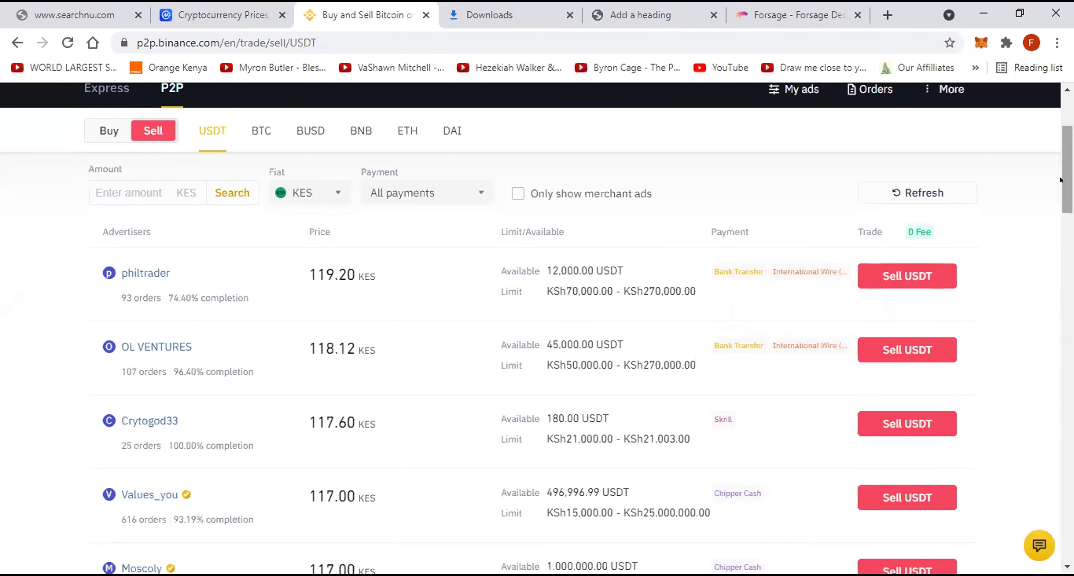
pyautogui.scroll(-1, 1060, 181)
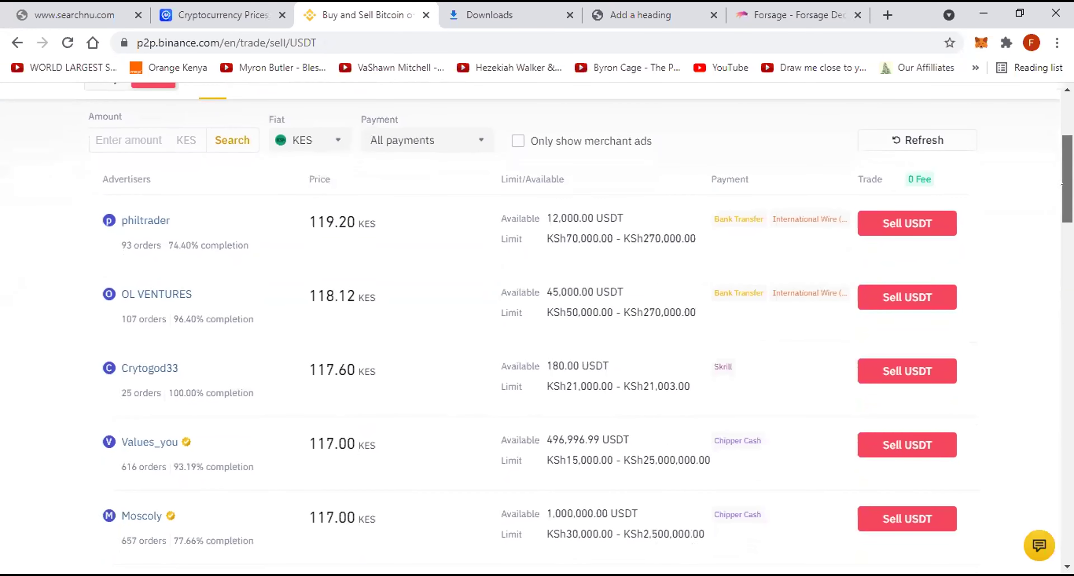
pyautogui.moveTo(1061, 183); pyautogui.dragTo(1061, 195)
pyautogui.scroll(-2, 1061, 195)
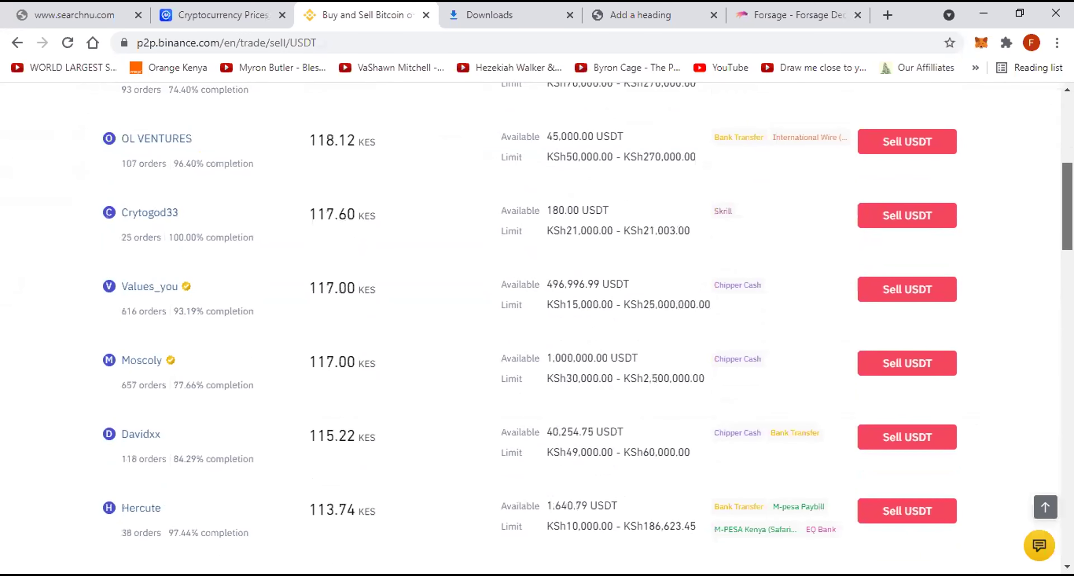
pyautogui.scroll(-4, 1067, 207)
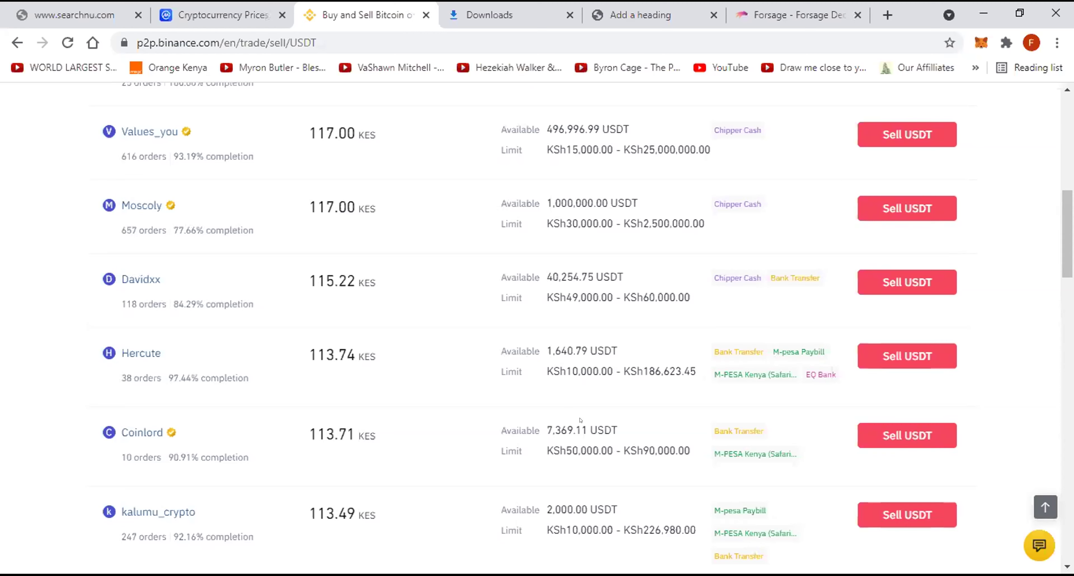
# Step: Open the USDT sell offer priced at 113.74 KES and enter 100 USDT as the amount to sell
pyautogui.click(921, 356)
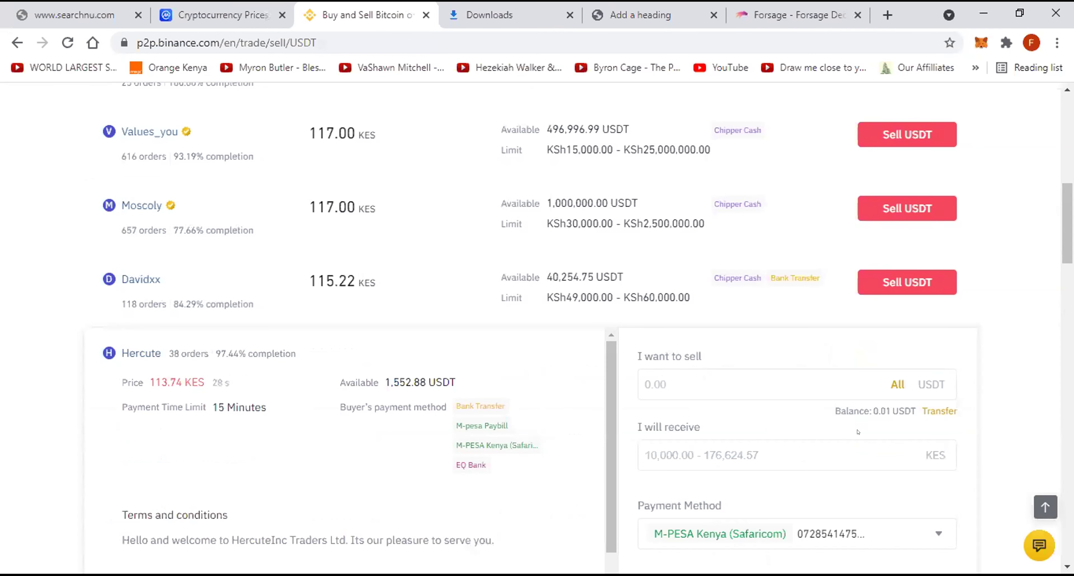
pyautogui.moveTo(1062, 245); pyautogui.dragTo(1061, 262)
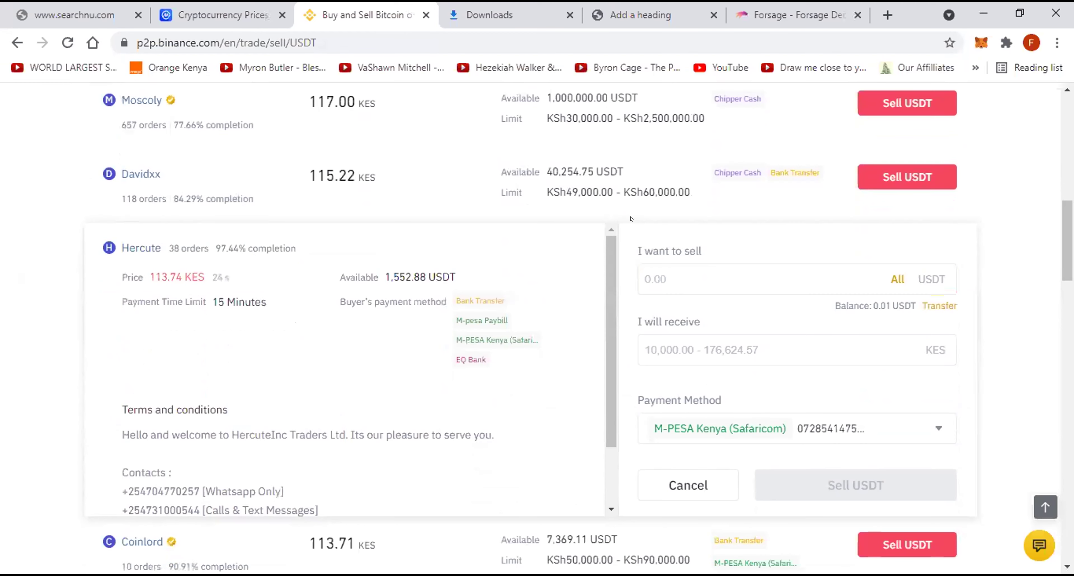
pyautogui.click(683, 257)
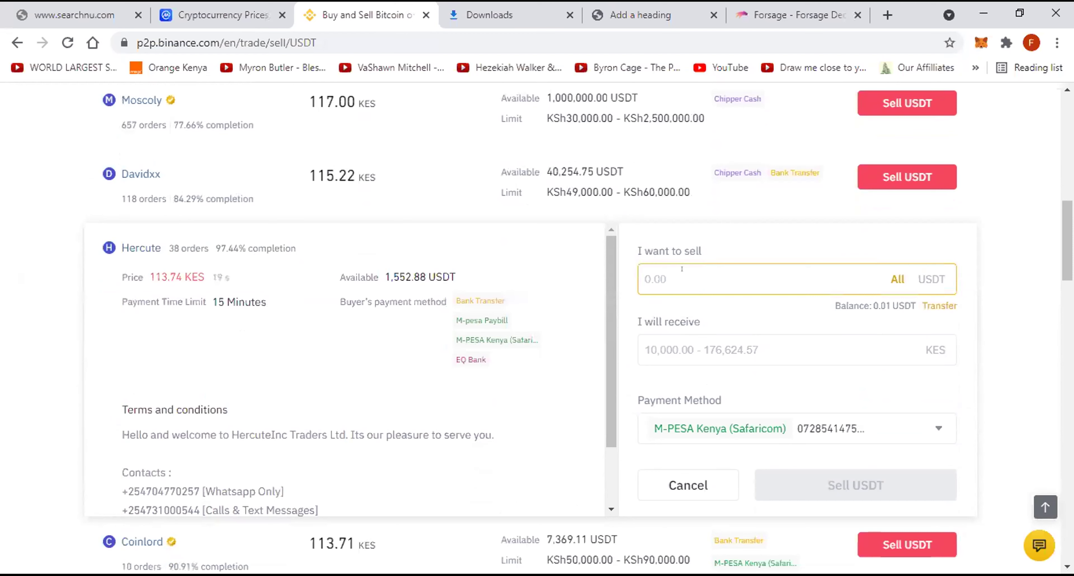
pyautogui.write('1')
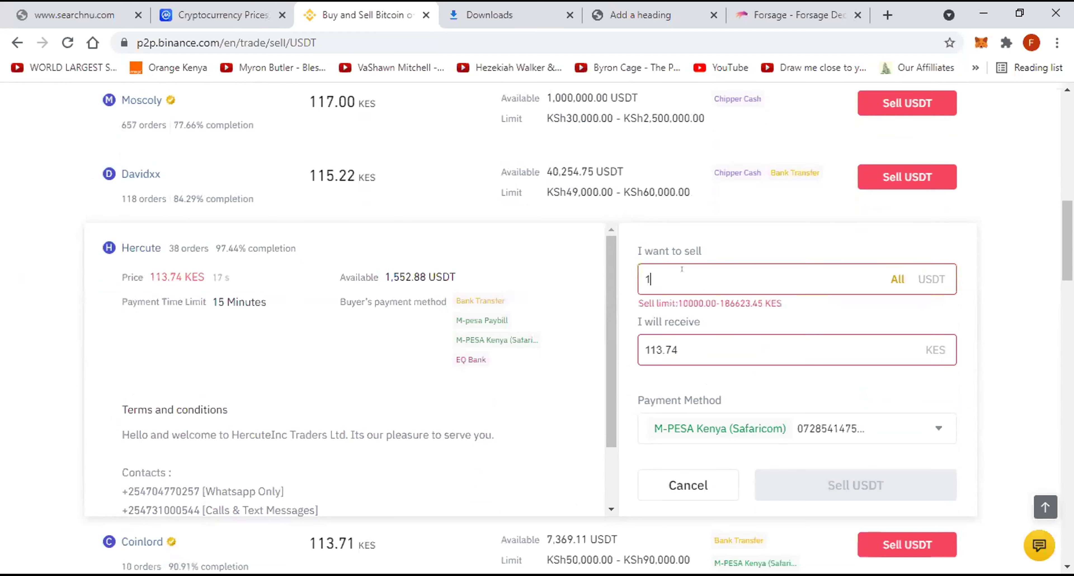
pyautogui.write('00')
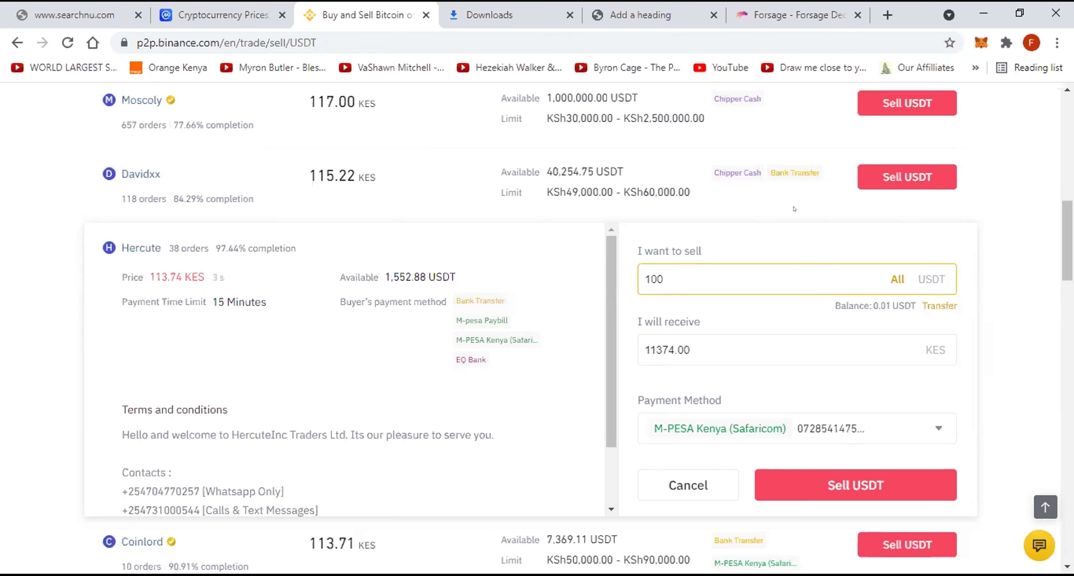
# Step: Leave the P2P sell offers and open the Fiat and Spot wallet
pyautogui.click(619, 219)
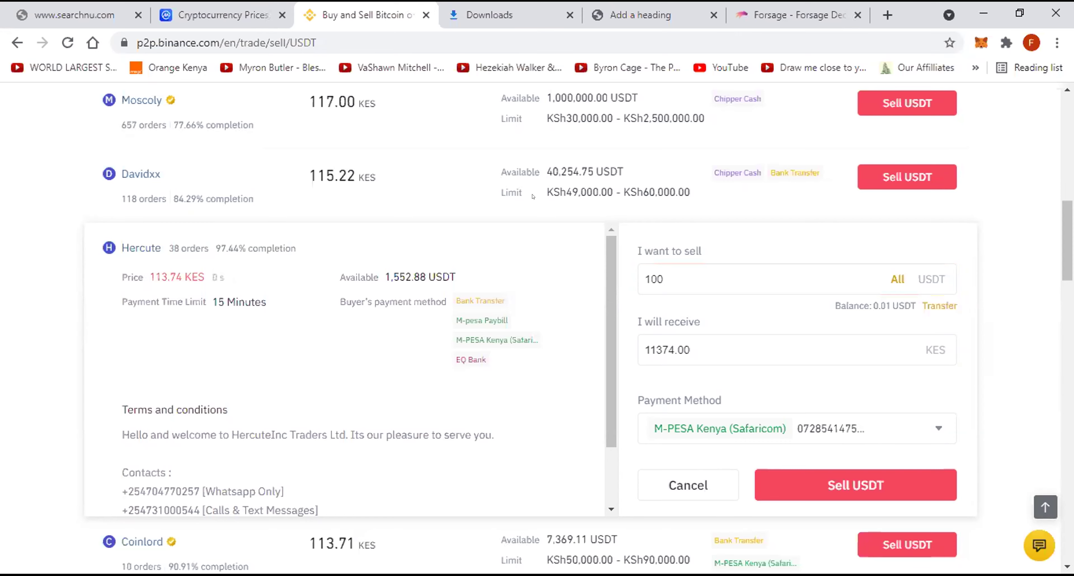
pyautogui.scroll(4, 532, 197)
pyautogui.scroll(10, 533, 197)
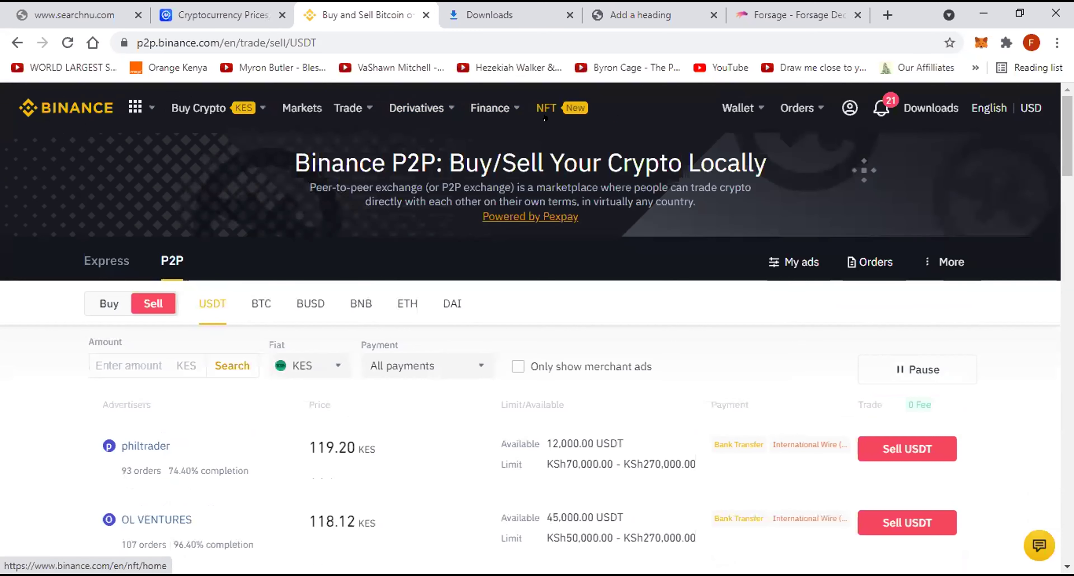
pyautogui.moveTo(421, 110)
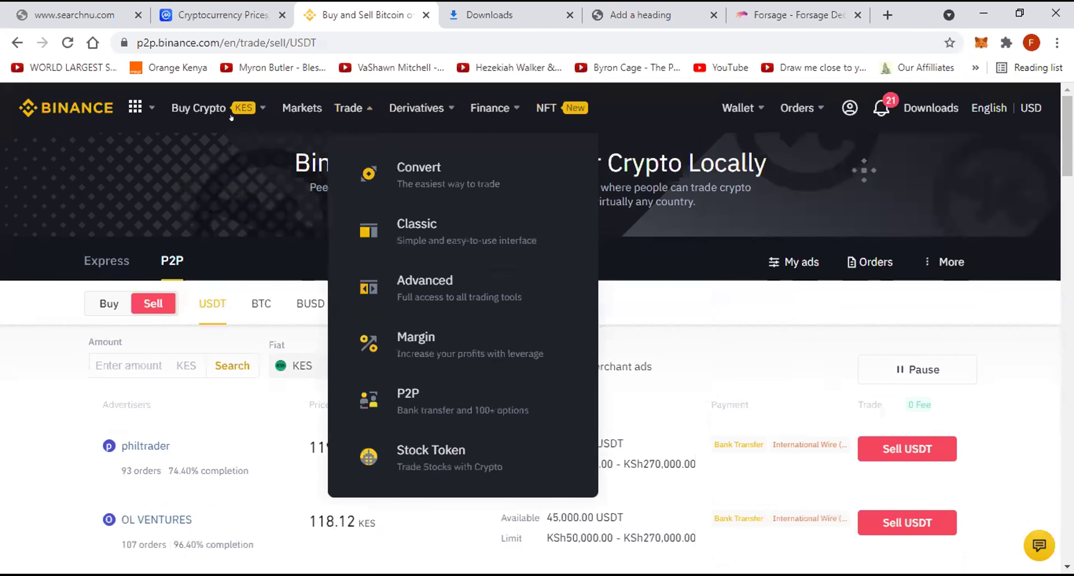
pyautogui.moveTo(230, 118)
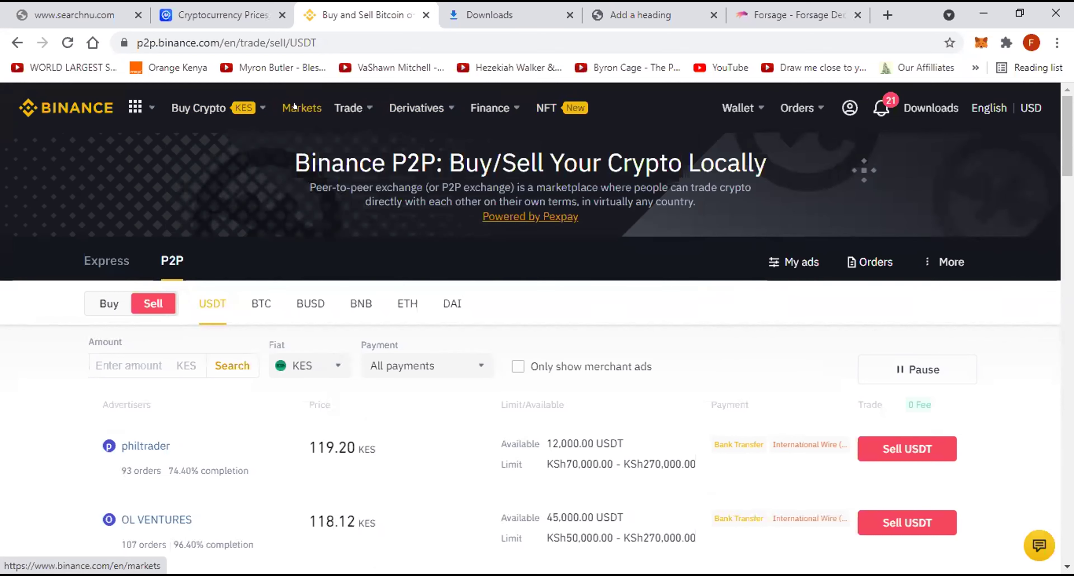
pyautogui.moveTo(358, 111)
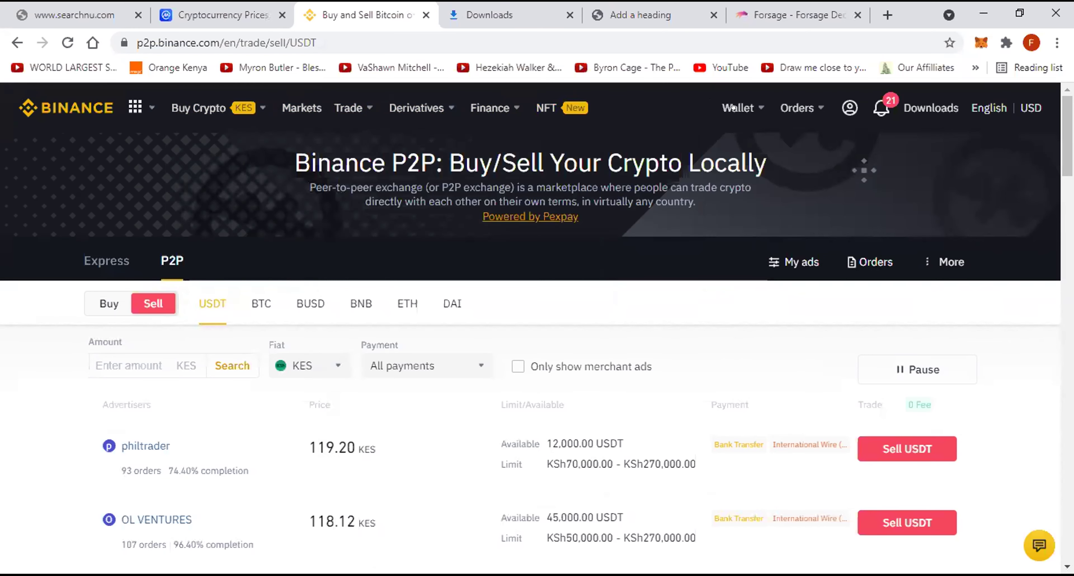
pyautogui.moveTo(735, 108)
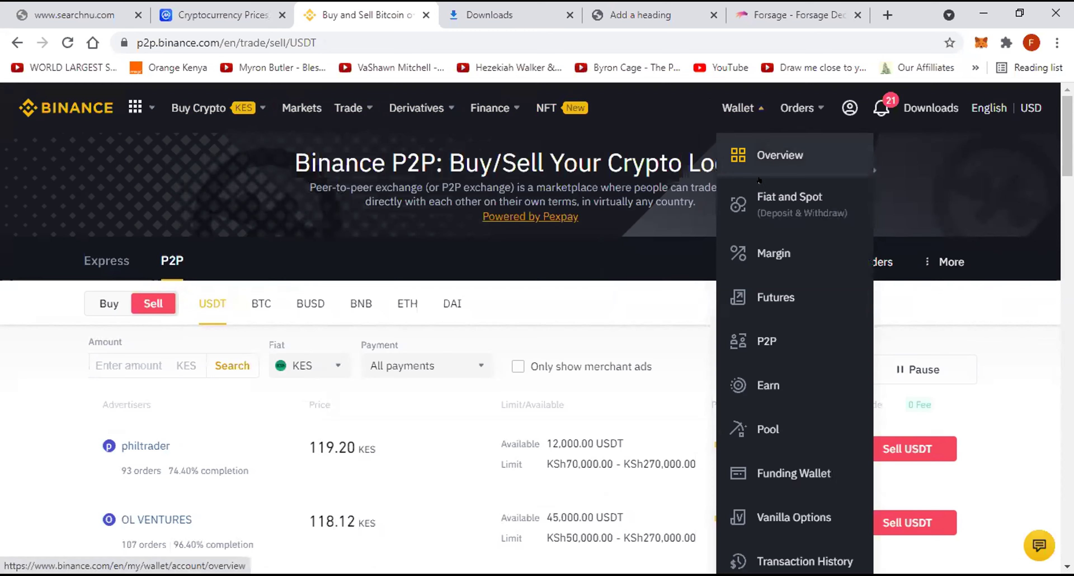
pyautogui.click(759, 204)
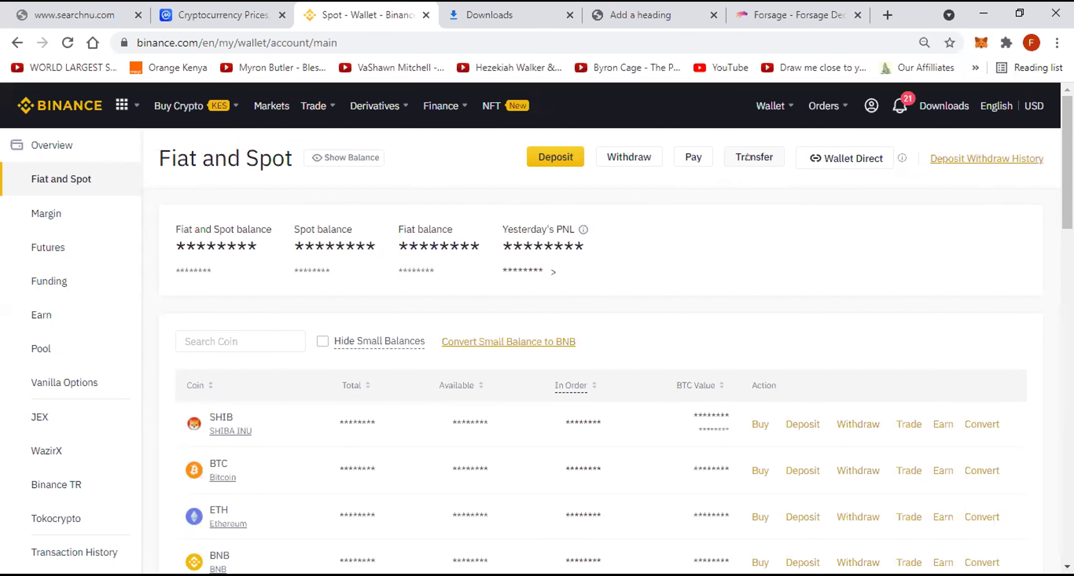
# Step: Start an internal transfer from the Fiat and Spot wallet to the Funding wallet
pyautogui.click(757, 156)
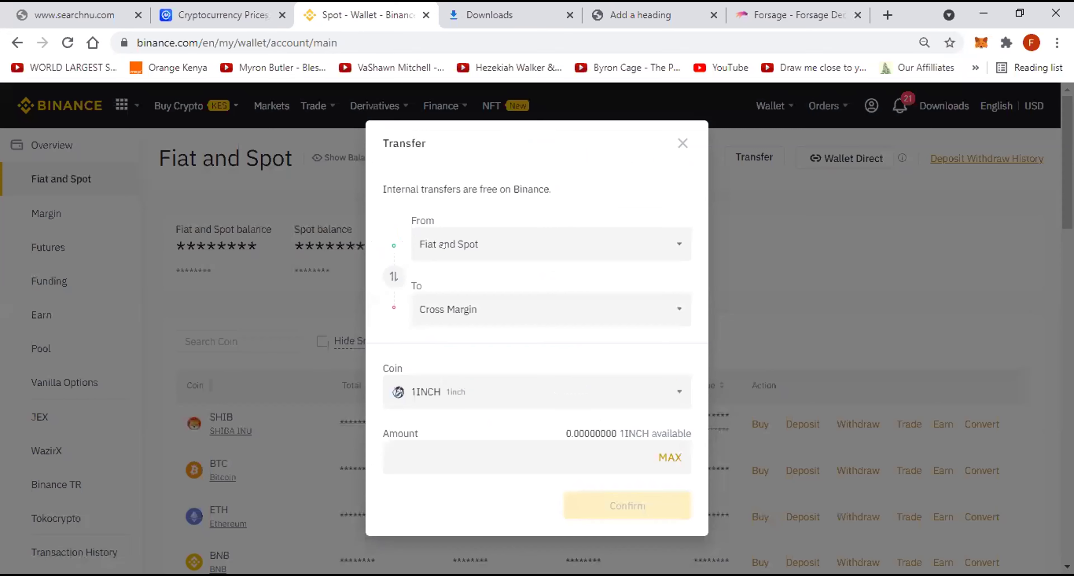
pyautogui.click(382, 279)
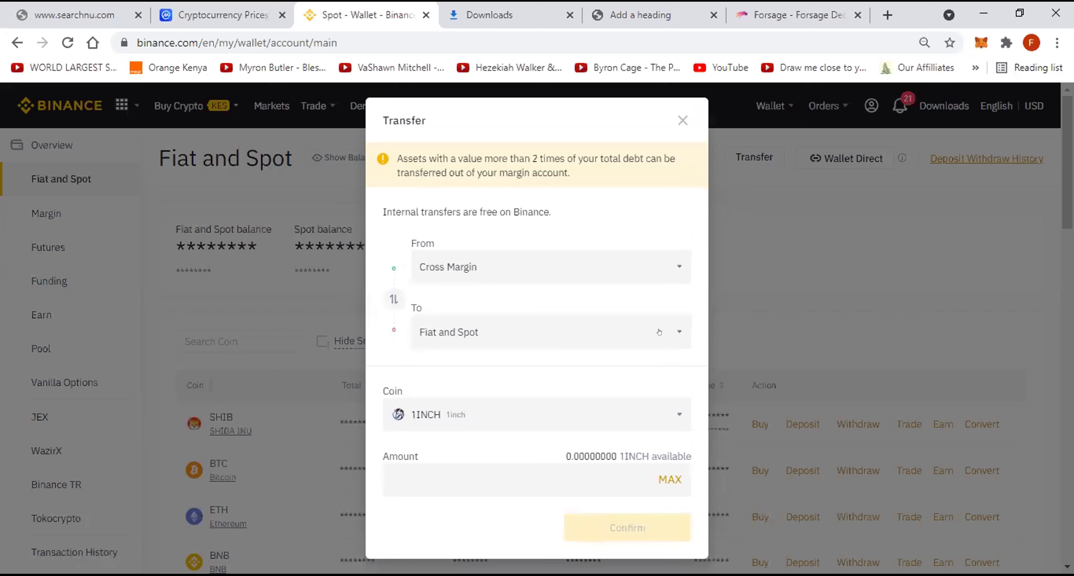
pyautogui.click(670, 332)
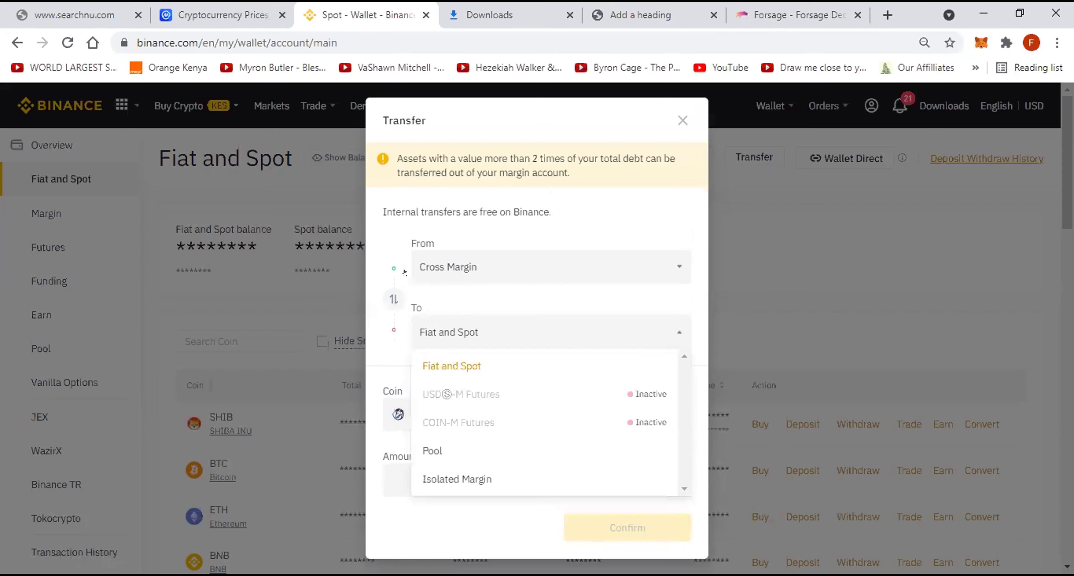
pyautogui.click(392, 298)
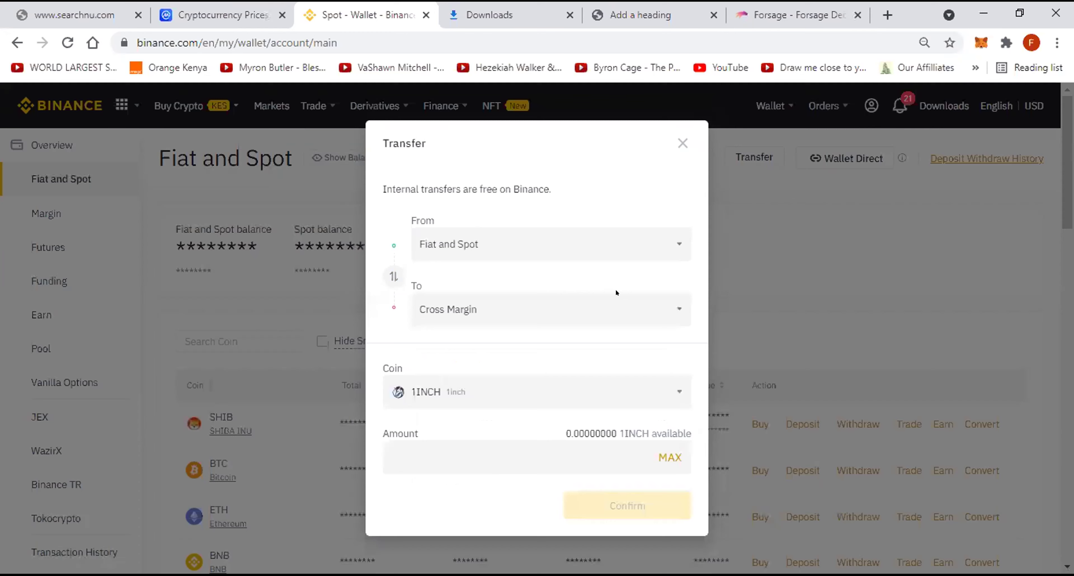
pyautogui.click(670, 308)
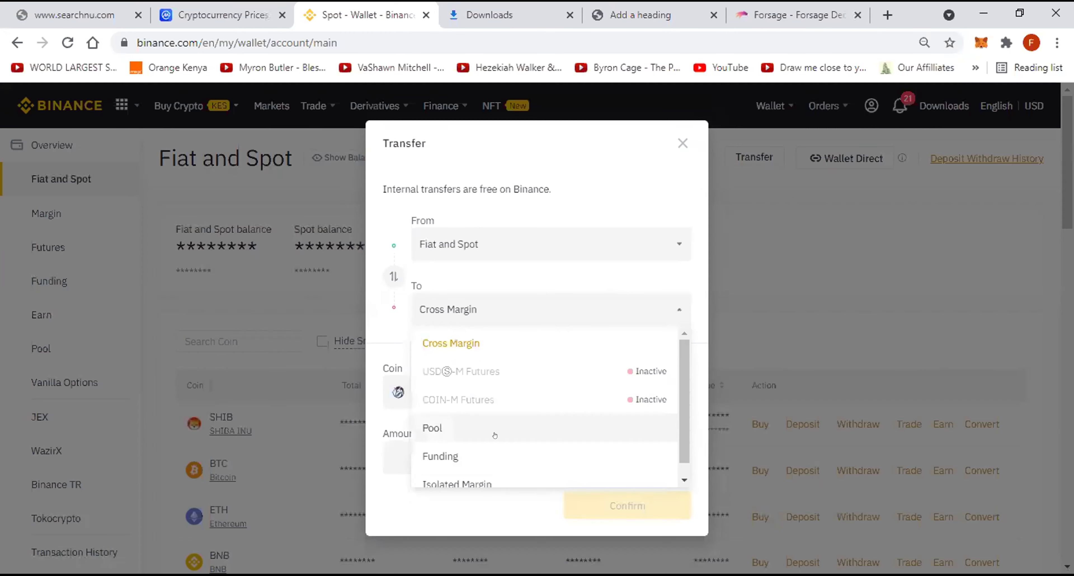
pyautogui.click(483, 447)
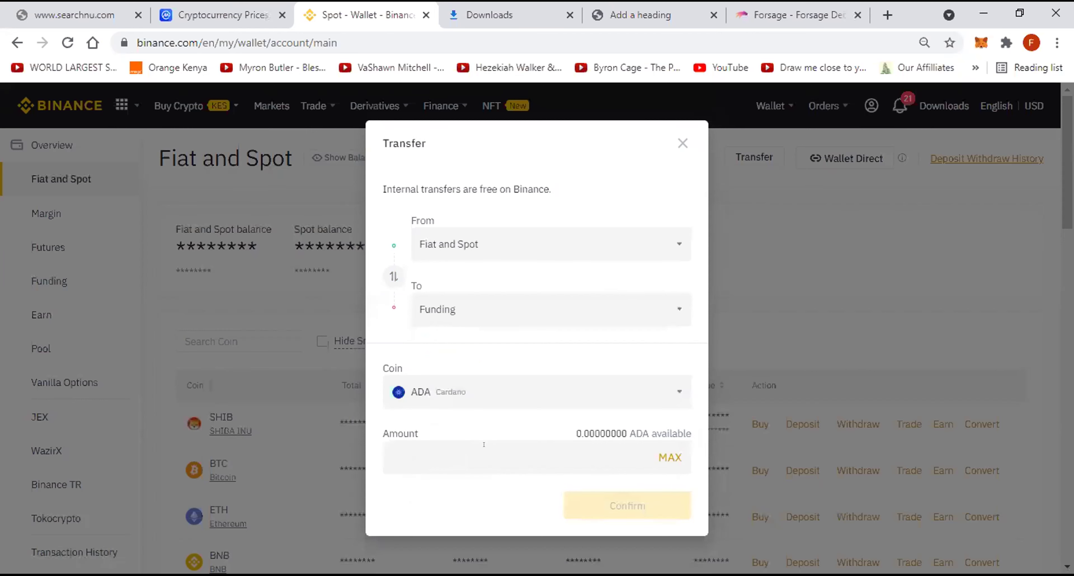
# Step: Choose BUSD as the coin to transfer and close the transfer form without confirming it
pyautogui.click(672, 385)
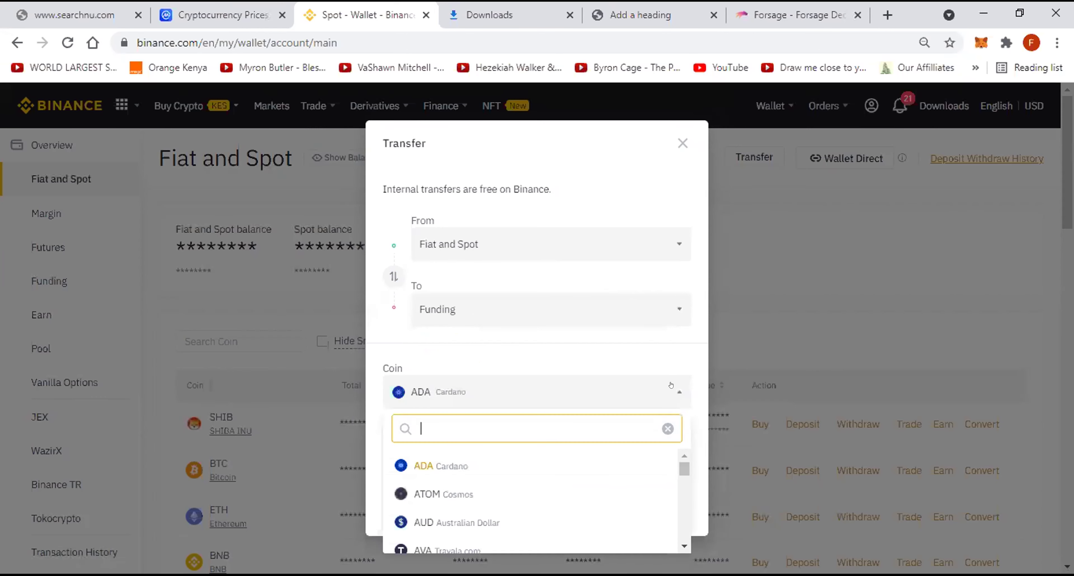
pyautogui.write('BU')
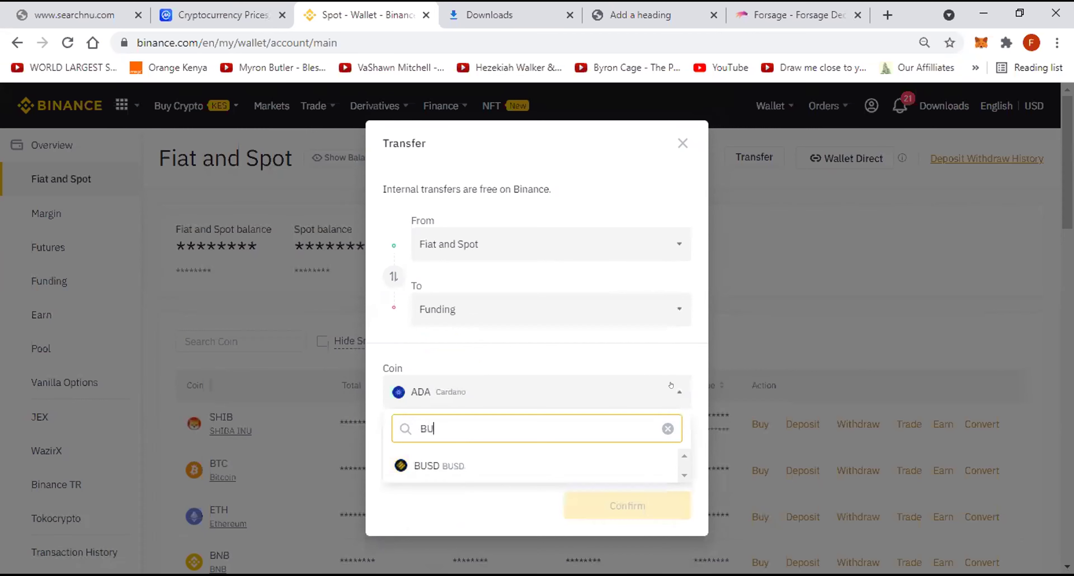
pyautogui.click(469, 463)
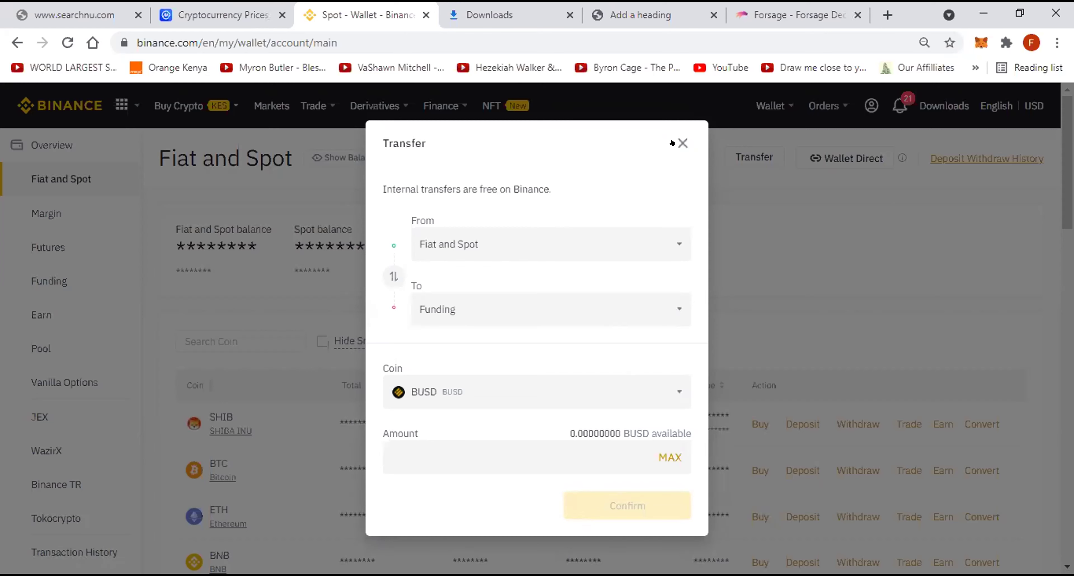
pyautogui.click(682, 143)
# Step: Open the Funding wallet used for P2P trading and look at the available order types
pyautogui.moveTo(770, 107)
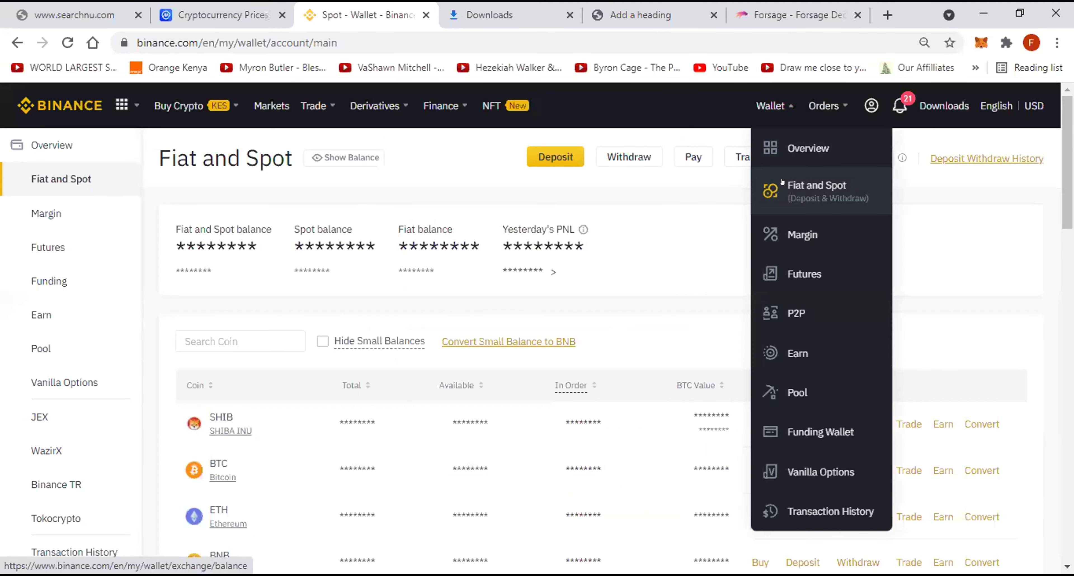
pyautogui.click(785, 320)
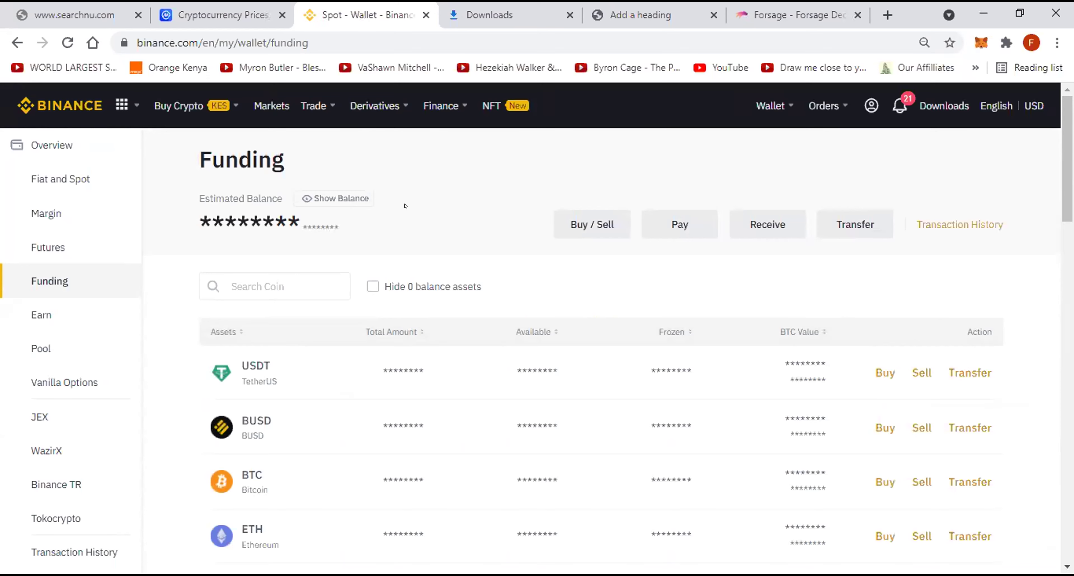
pyautogui.moveTo(824, 106)
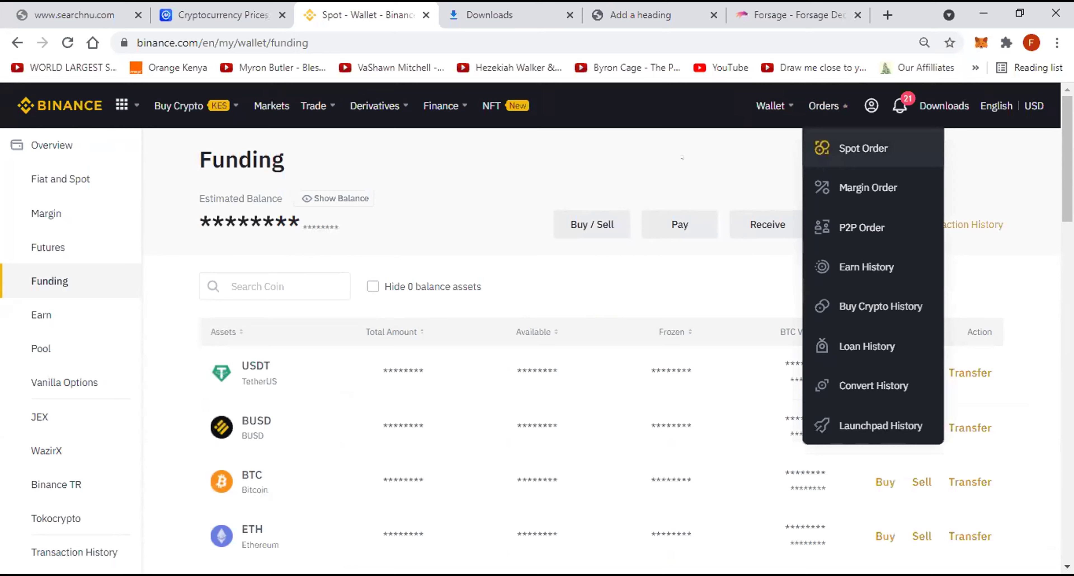
# Step: Open Binance Earn and look through the guaranteed staking and savings products
pyautogui.moveTo(419, 106)
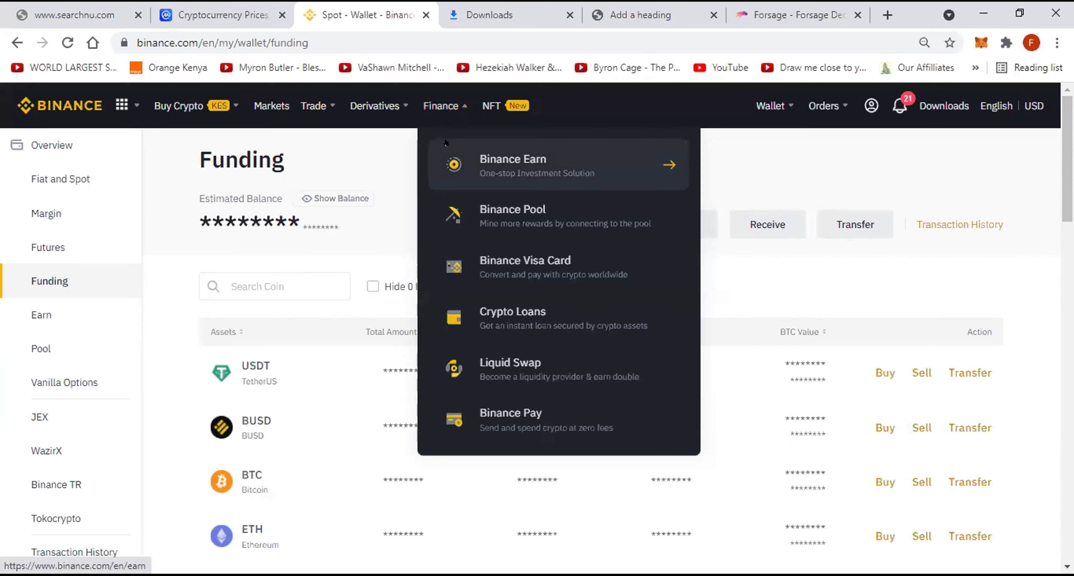
pyautogui.click(483, 159)
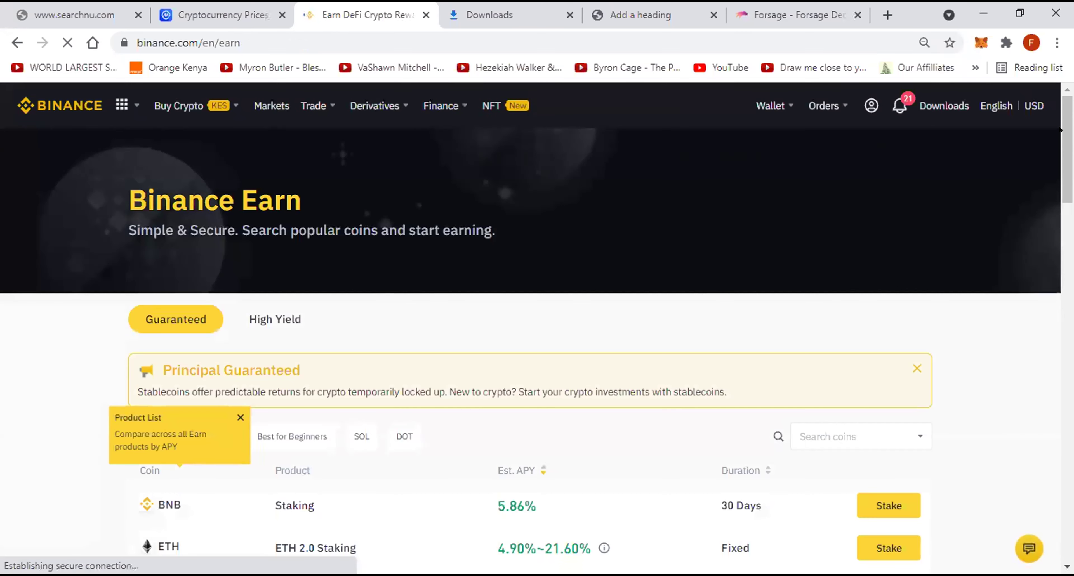
pyautogui.scroll(-3, 684, 157)
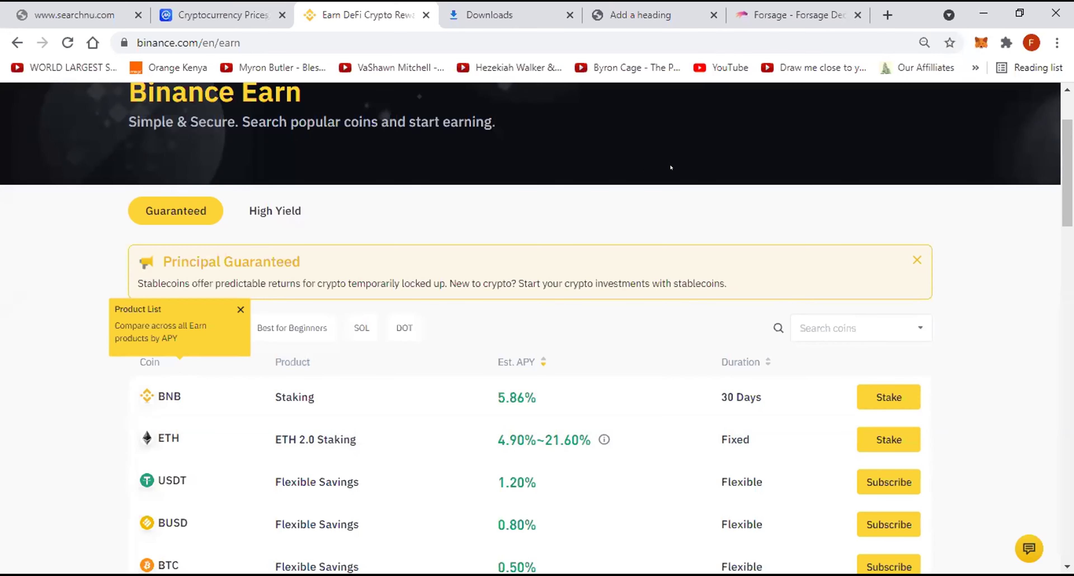
pyautogui.scroll(3, 670, 167)
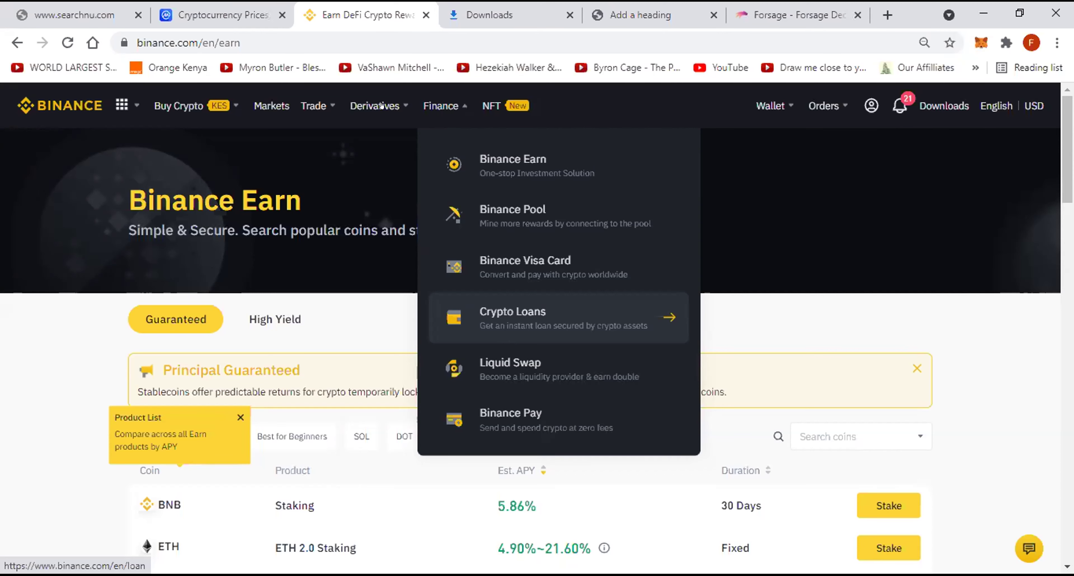
# Step: Look over the derivatives options and open the cryptocurrency Markets overview
pyautogui.moveTo(369, 105)
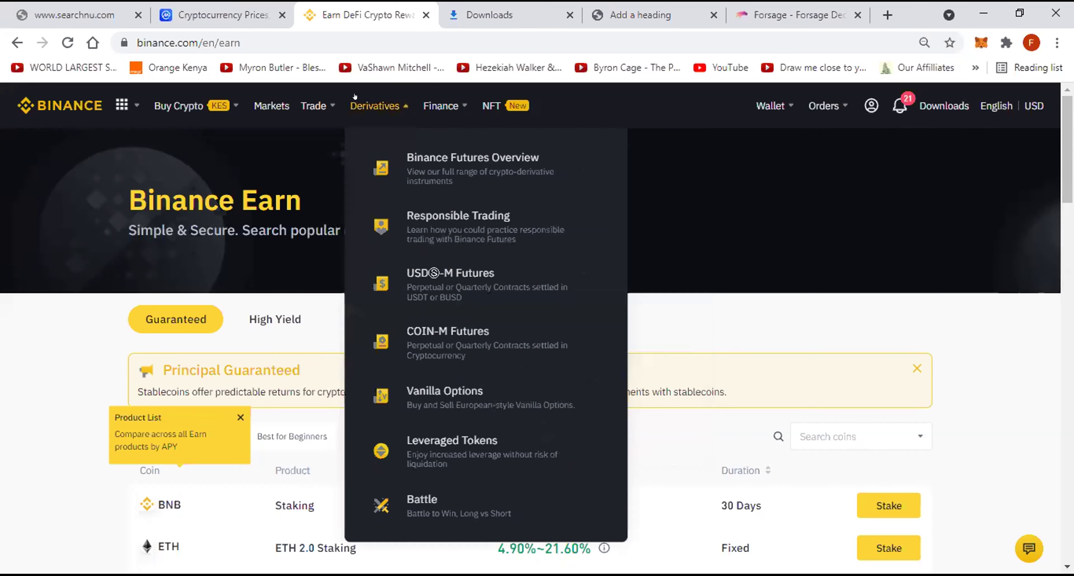
pyautogui.moveTo(321, 105)
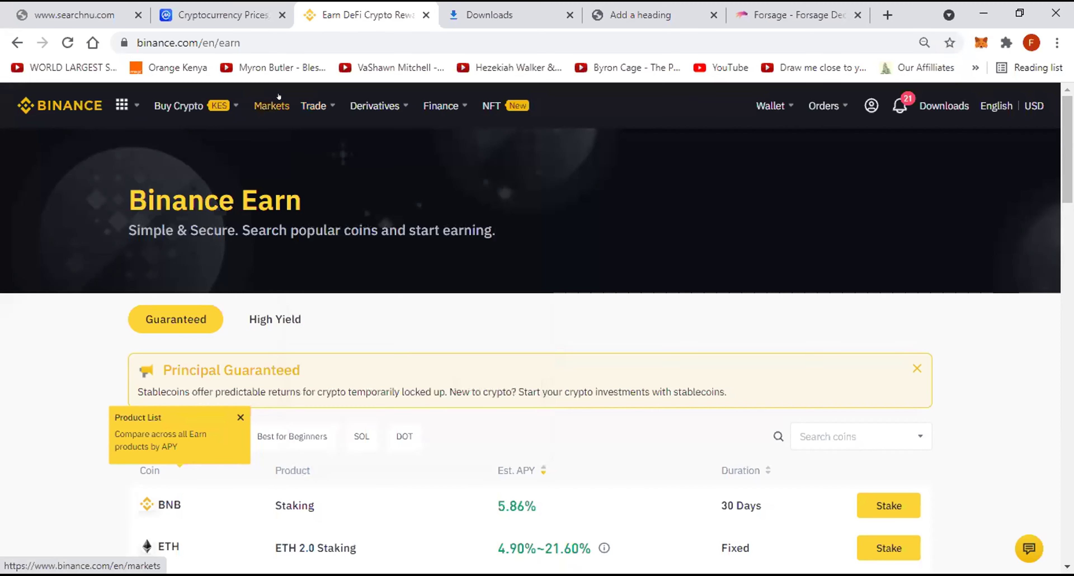
pyautogui.click(278, 97)
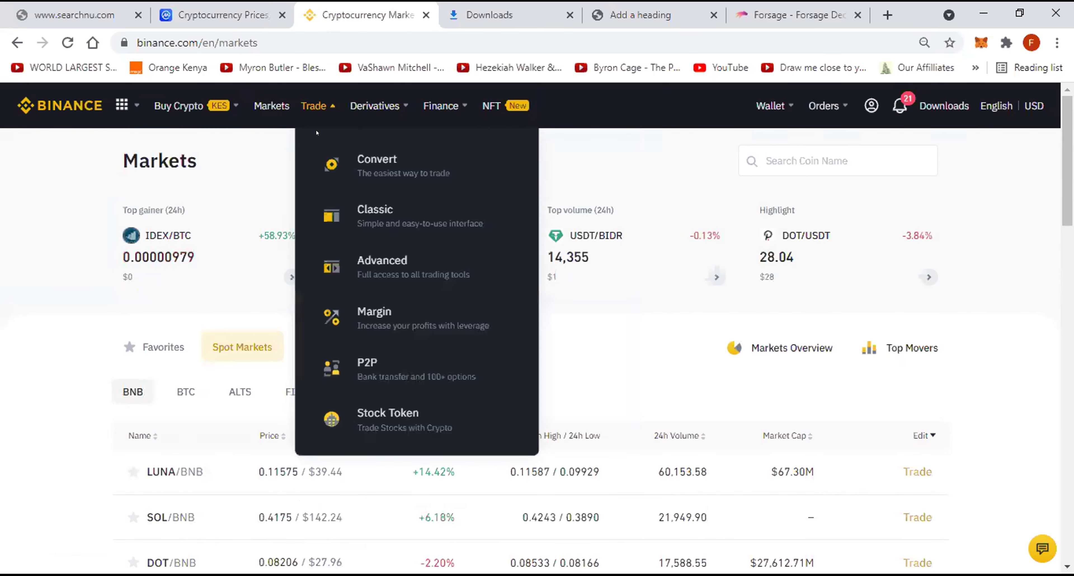
# Step: Open the Convert portal and set up a market conversion from BNB to BUSD
pyautogui.click(308, 180)
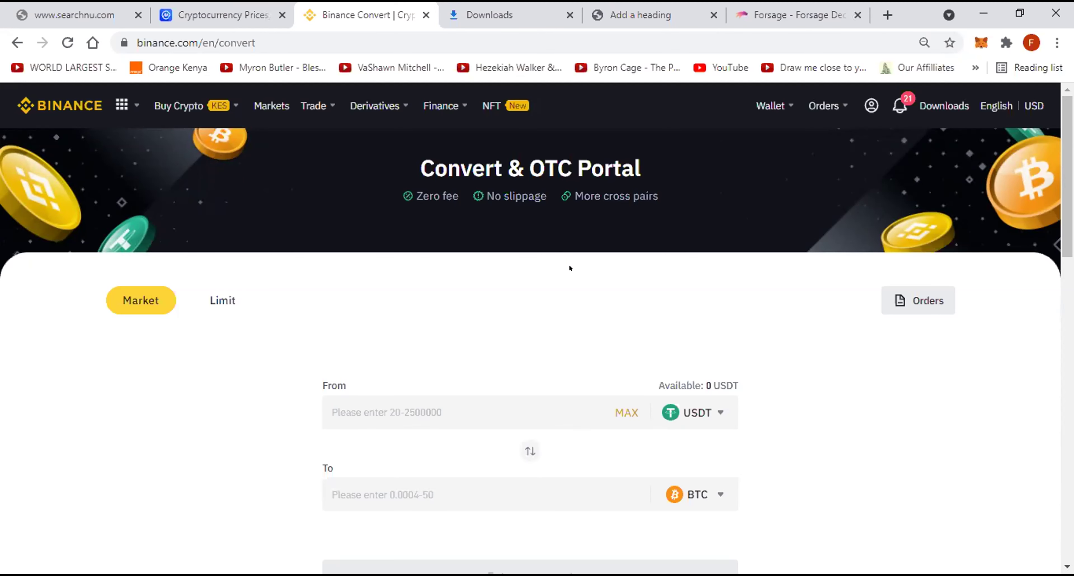
pyautogui.moveTo(1059, 169)
pyautogui.mouseDown()
pyautogui.moveTo(1061, 206)
pyautogui.moveTo(1059, 183)
pyautogui.mouseUp()
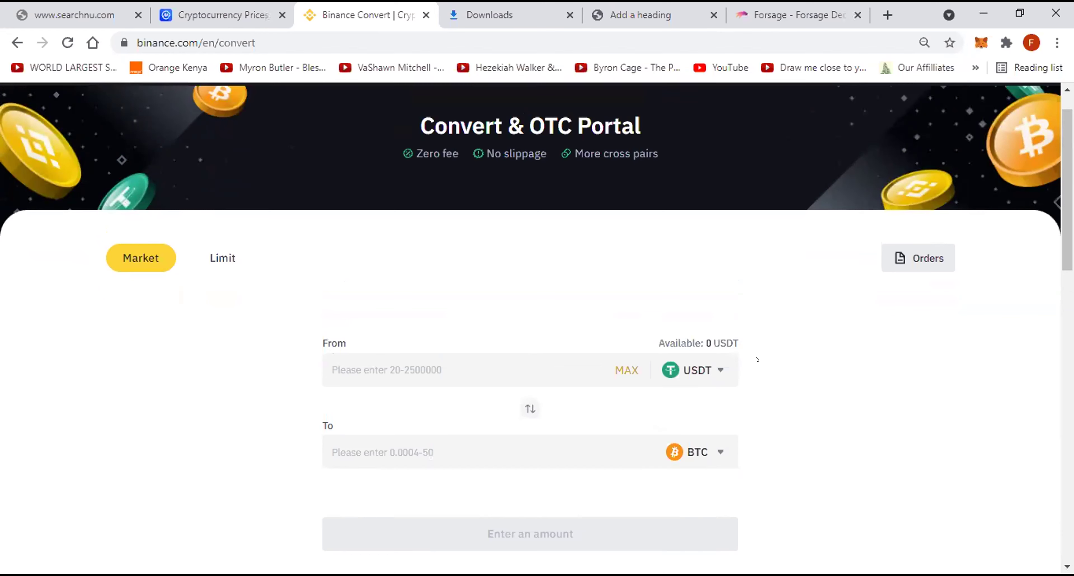
pyautogui.click(720, 368)
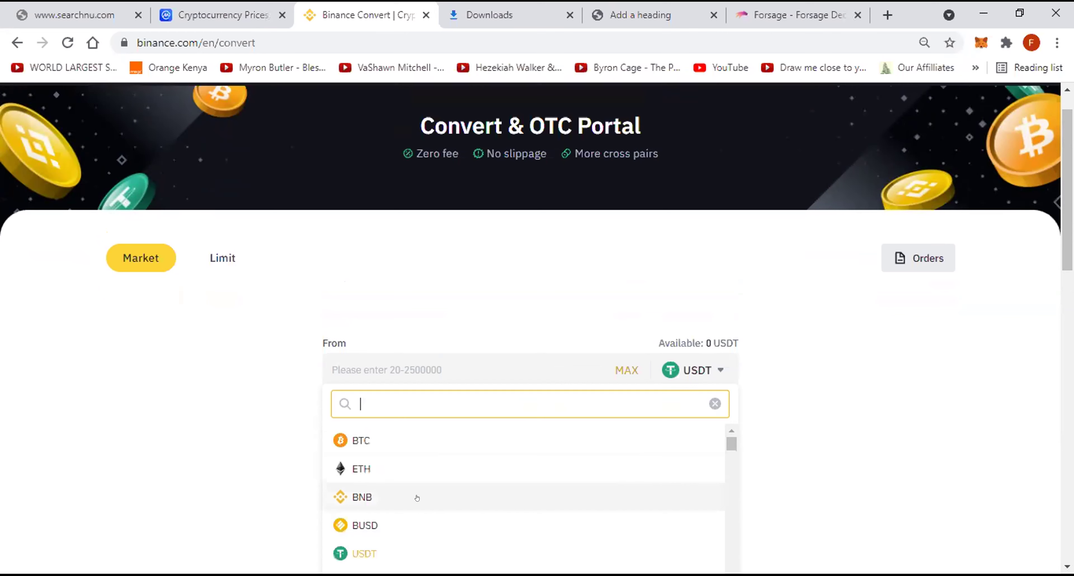
pyautogui.click(406, 497)
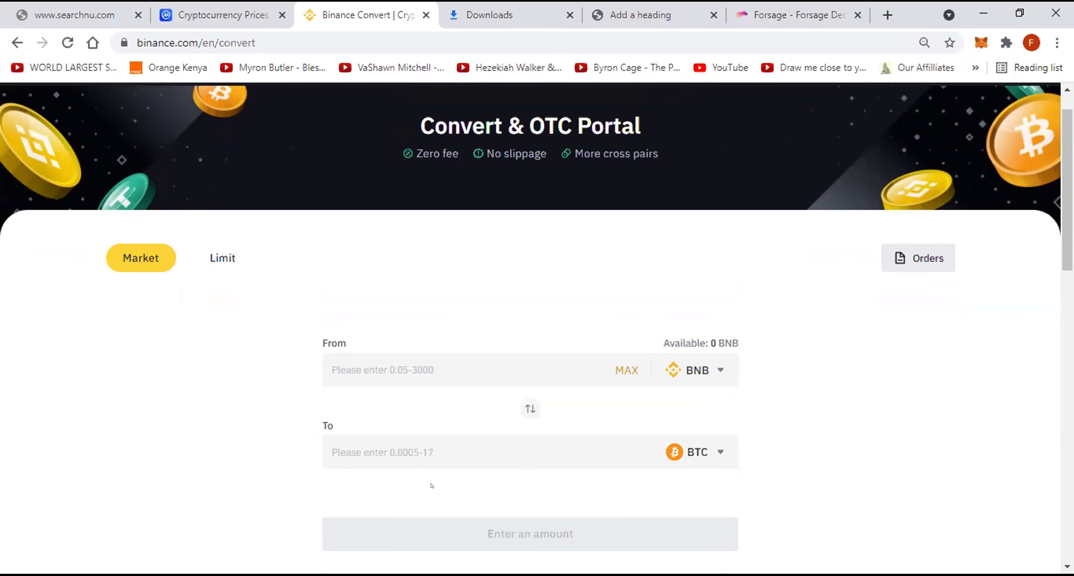
pyautogui.click(721, 449)
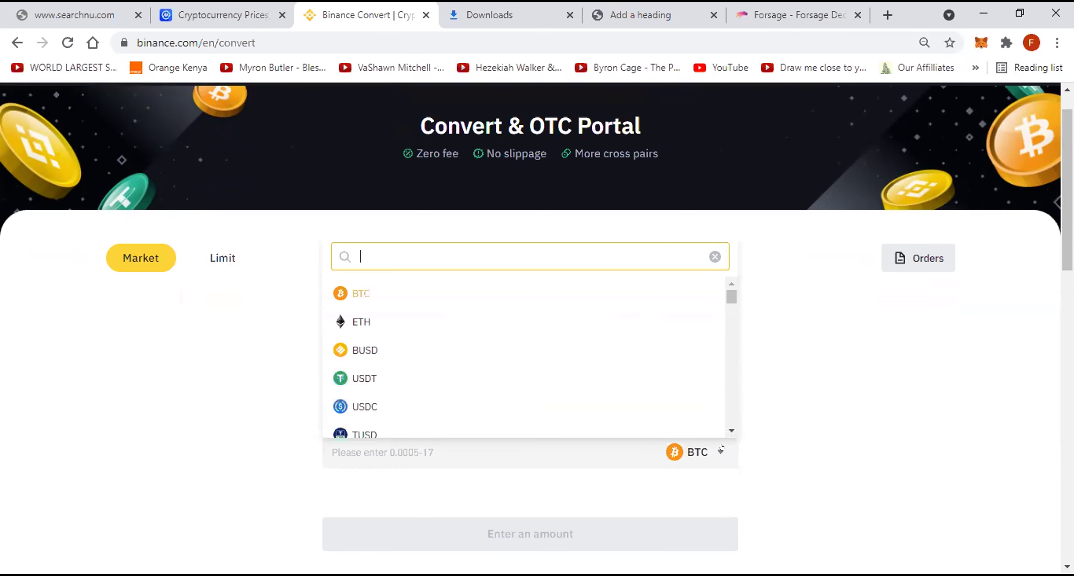
pyautogui.click(430, 347)
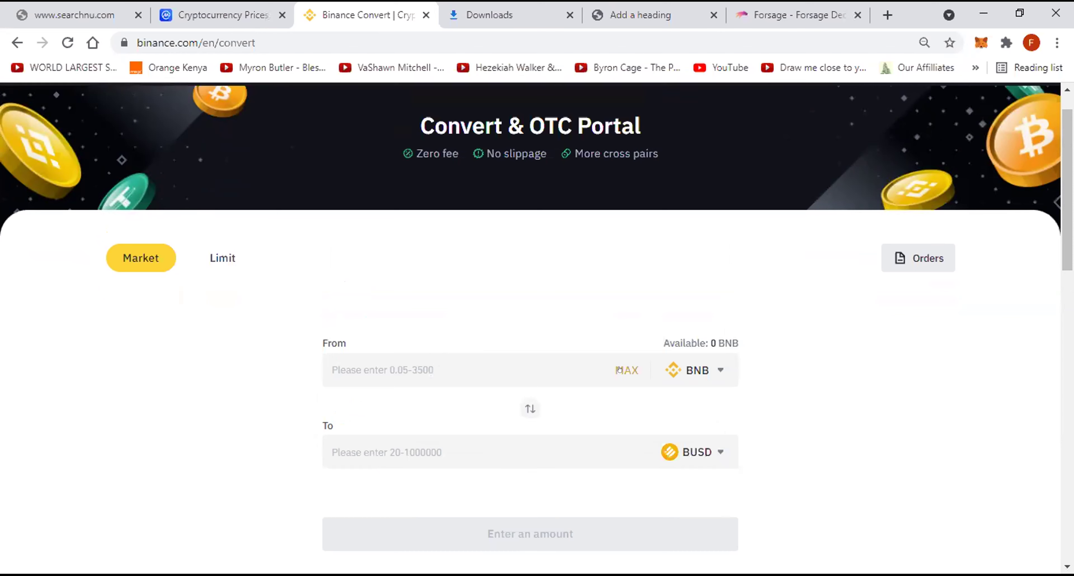
# Step: Set the BNB amount to convert to the maximum available and review the conversion form
pyautogui.click(608, 361)
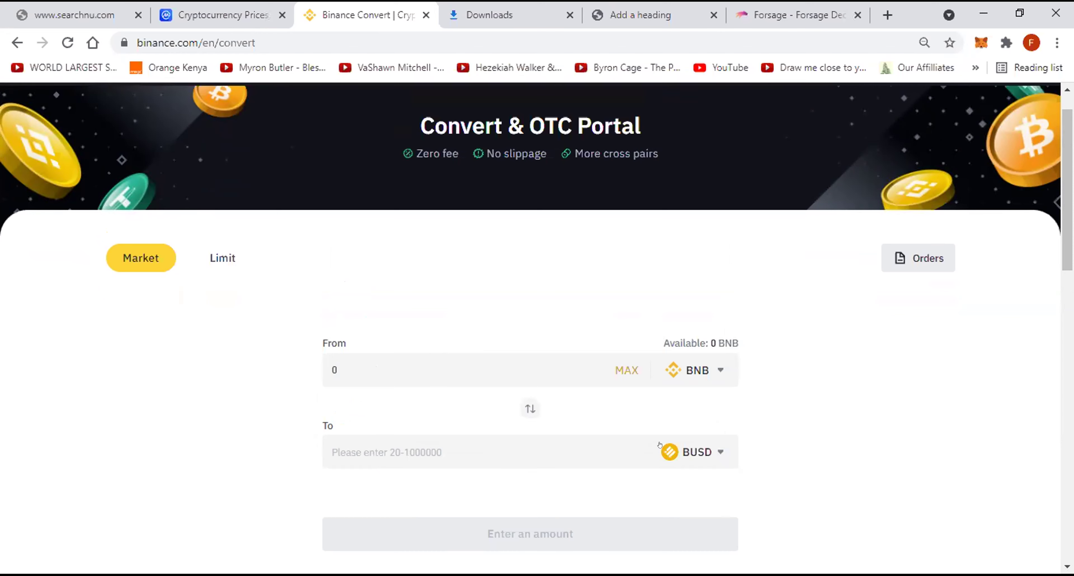
pyautogui.scroll(-2, 1060, 247)
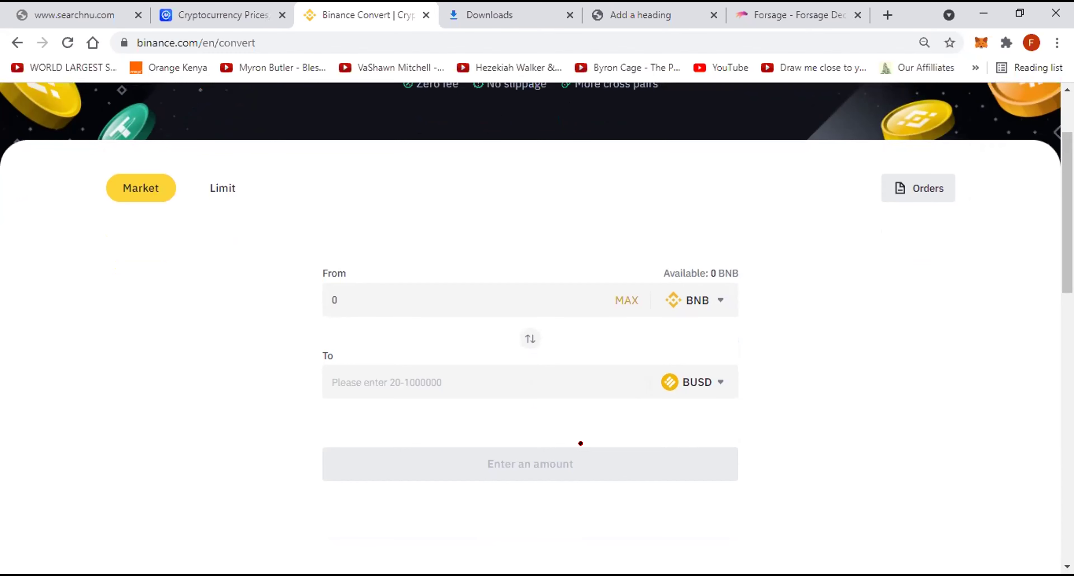
pyautogui.scroll(2, 1060, 209)
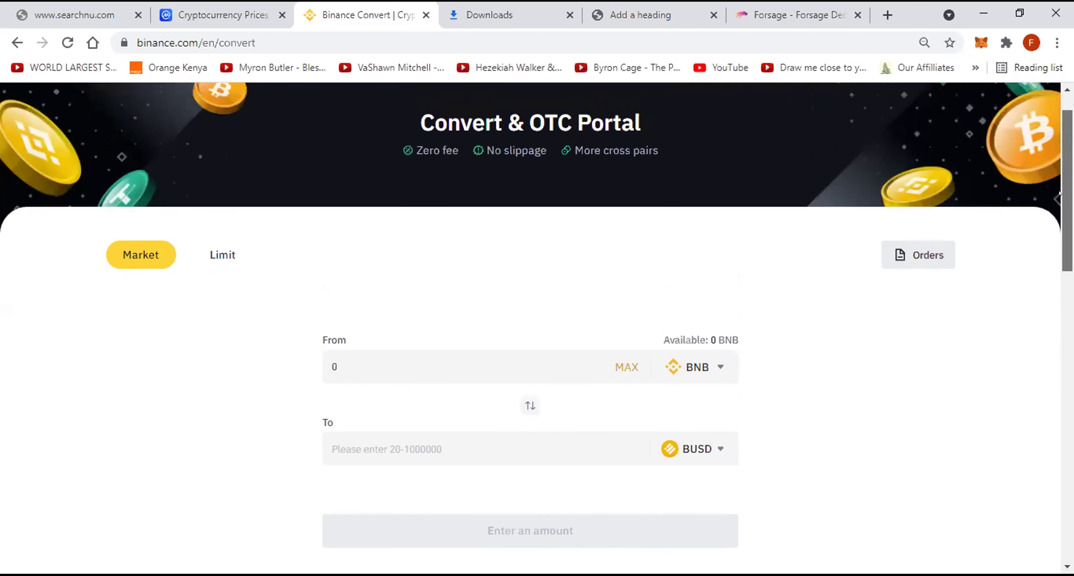